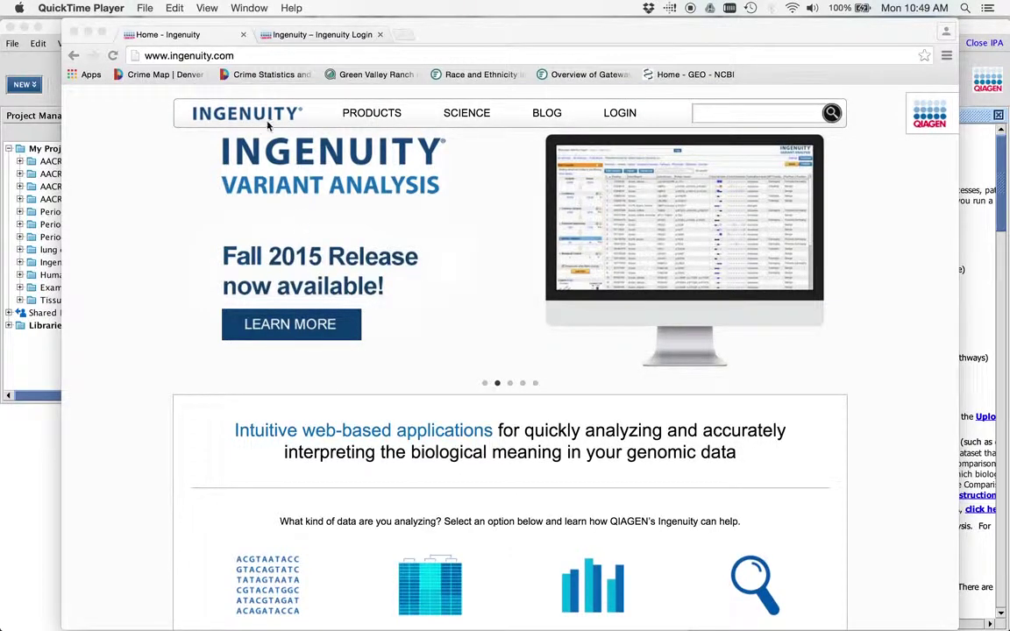
Open the login page of the Ingenuity website and view the Ingenuity Pathway Analysis access options
left_click(237, 58)
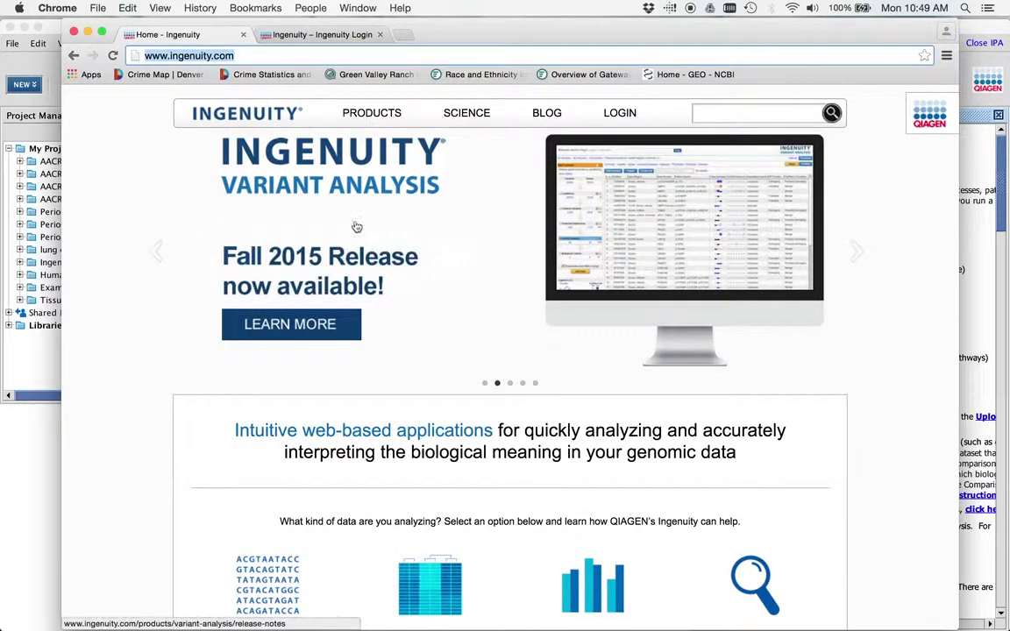
left_click(620, 115)
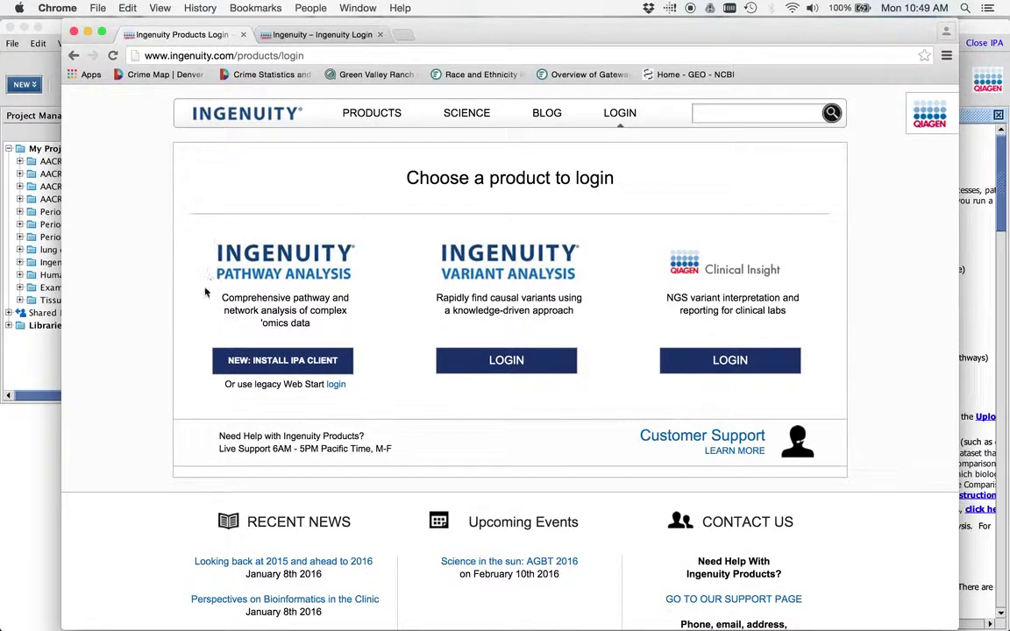
scroll(378, 326, "down", 2)
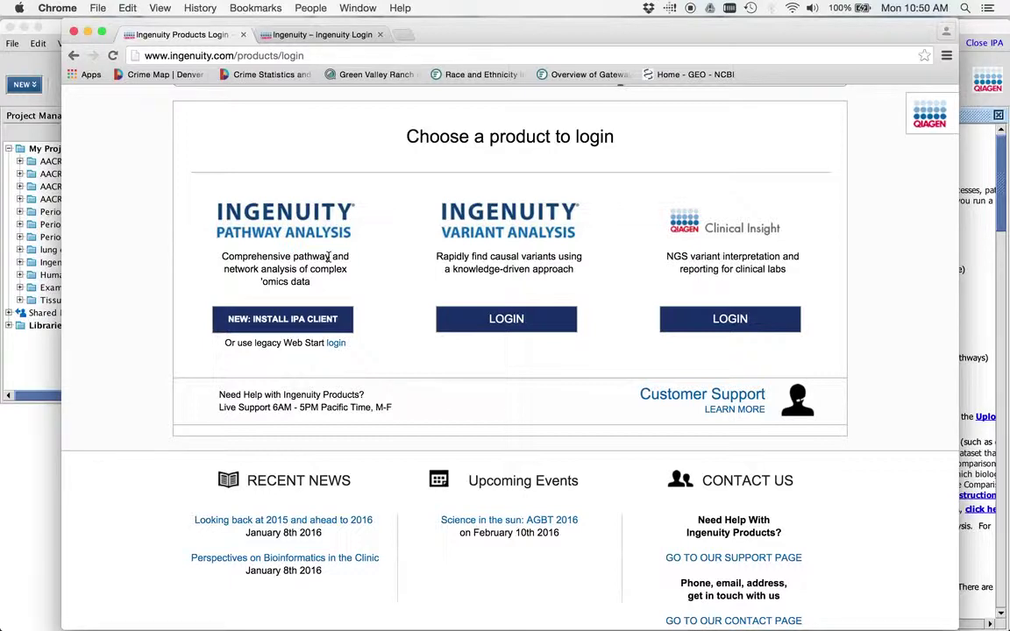
scroll(374, 334, "down", 1)
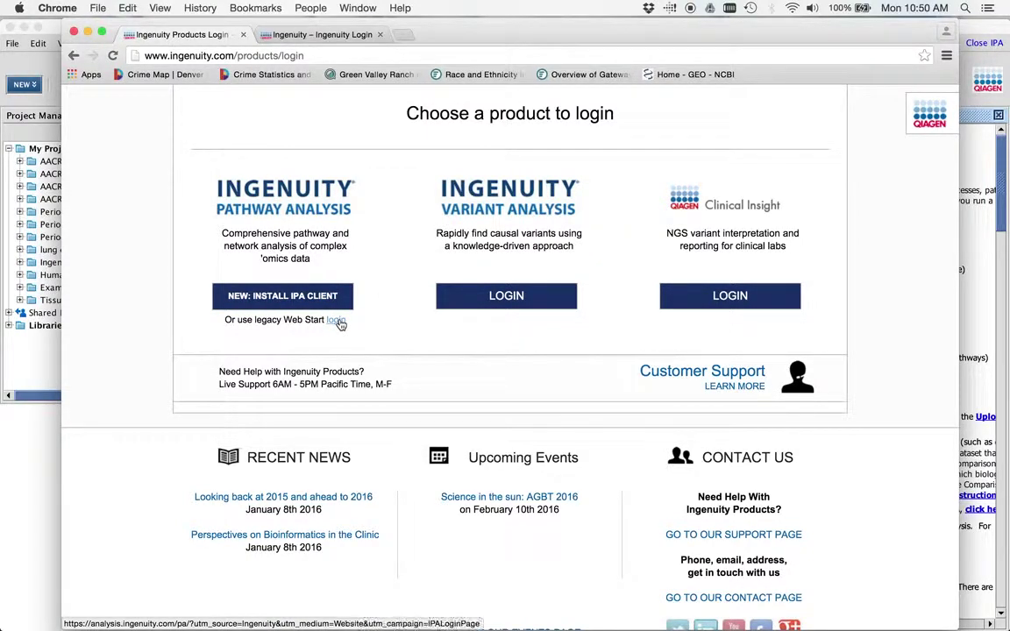
Examine the account login form for Ingenuity Pathway Analysis and the option to install the IPA client
left_click(330, 37)
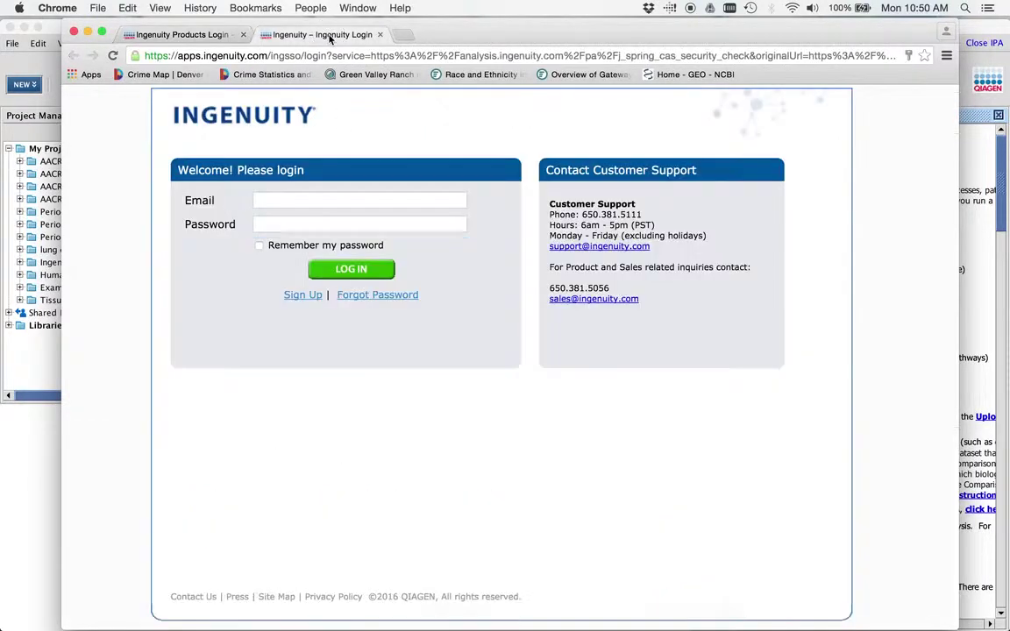
left_click(275, 199)
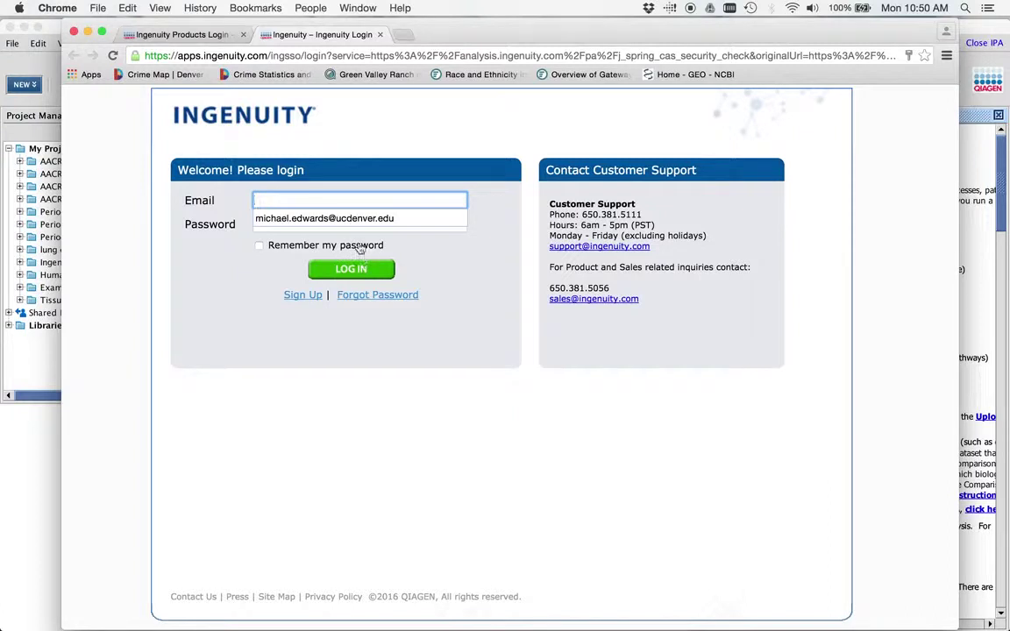
left_click(314, 448)
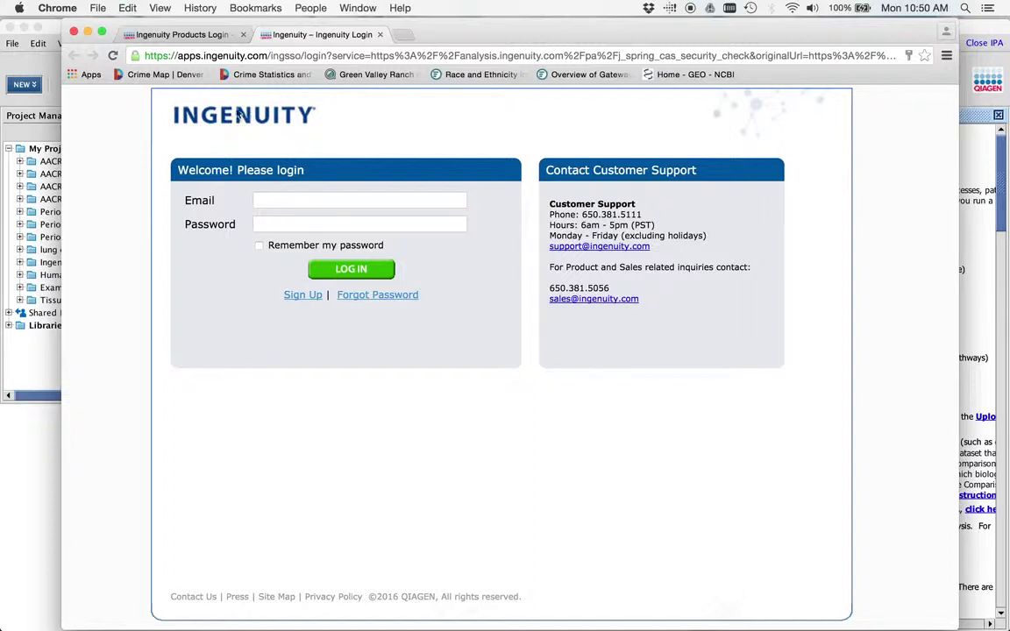
left_click(194, 37)
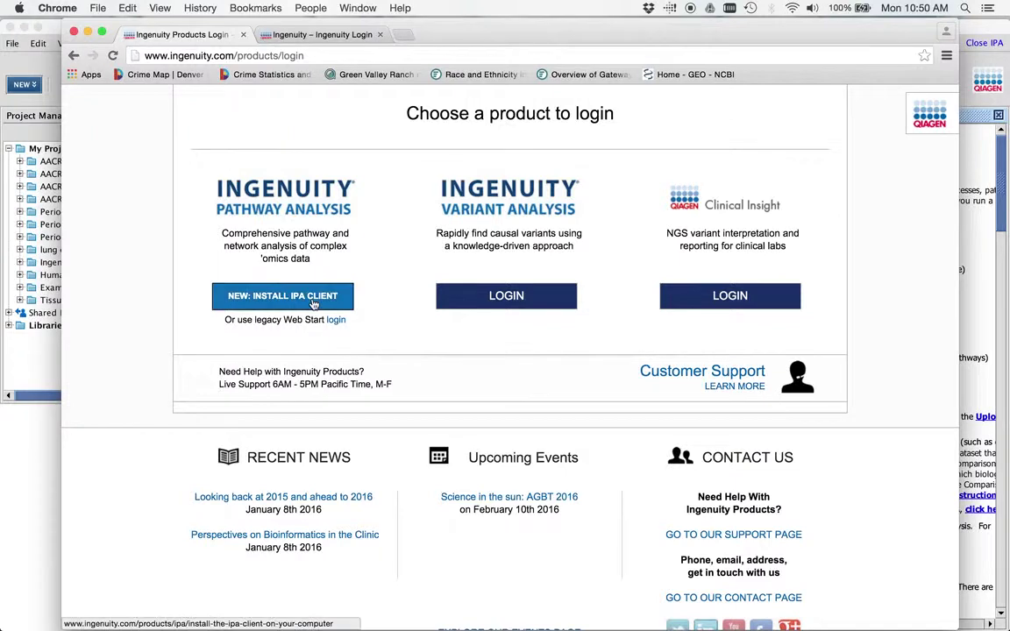
left_click(368, 36)
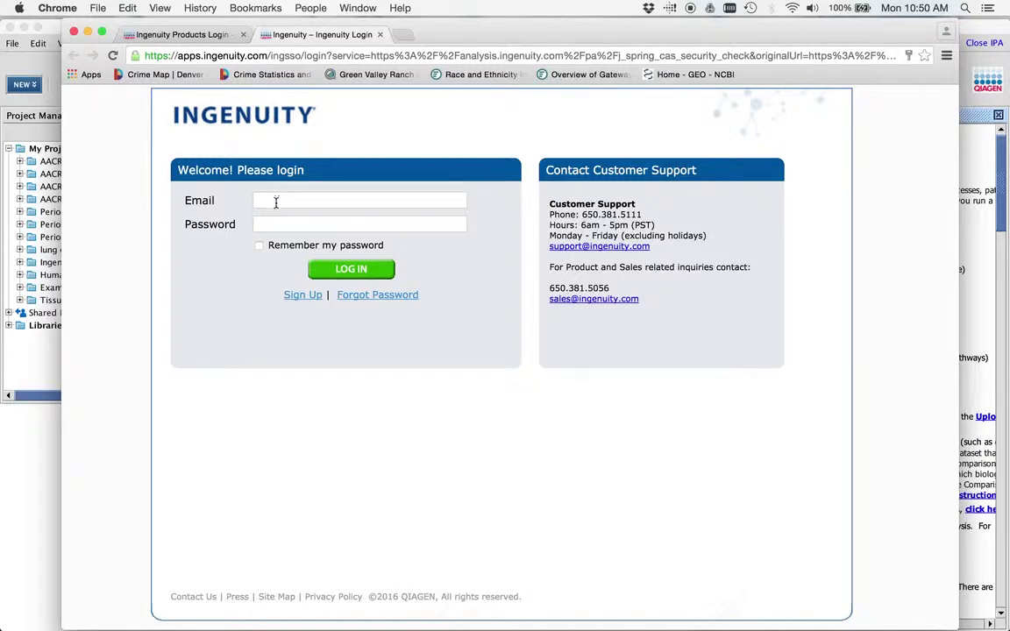
Switch to the IPA application and start a new Core Analysis
left_click(89, 34)
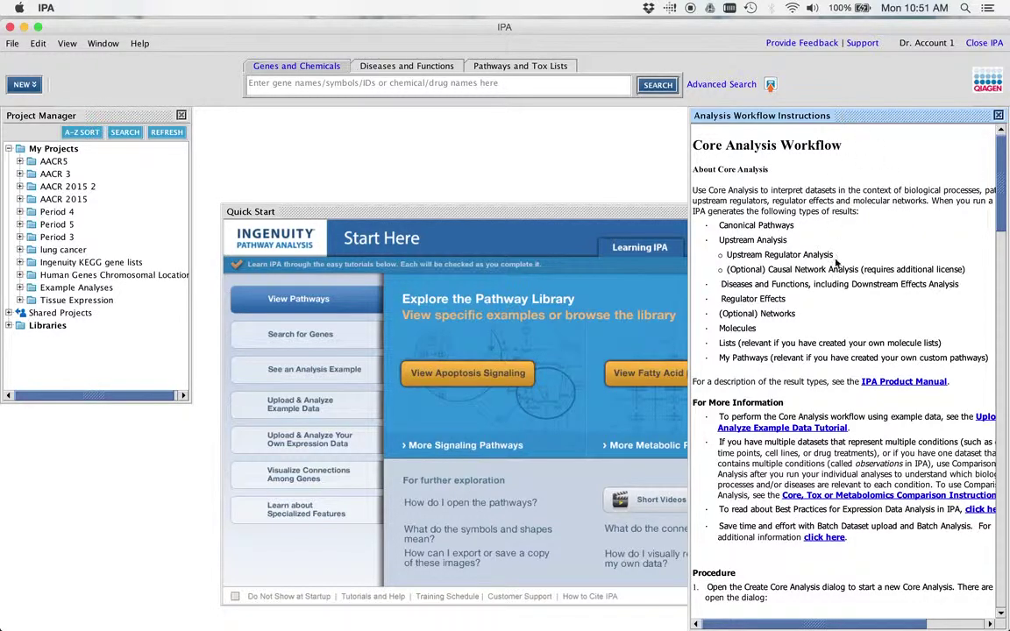
scroll(834, 255, "down", 4)
scroll(837, 262, "up", 4)
left_click_drag(76, 20, 82, 19)
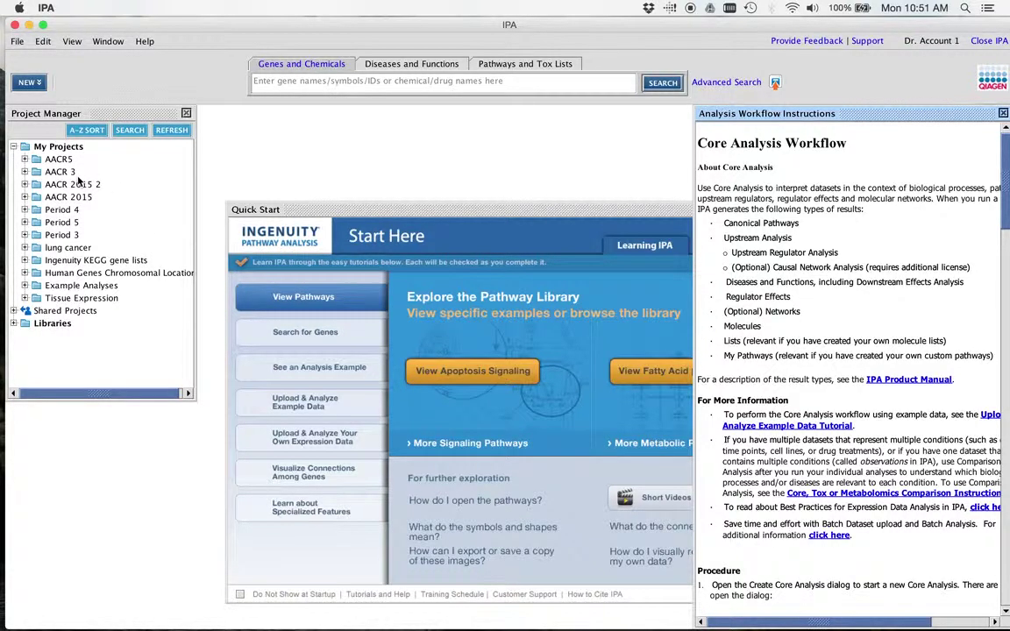
left_click(30, 83)
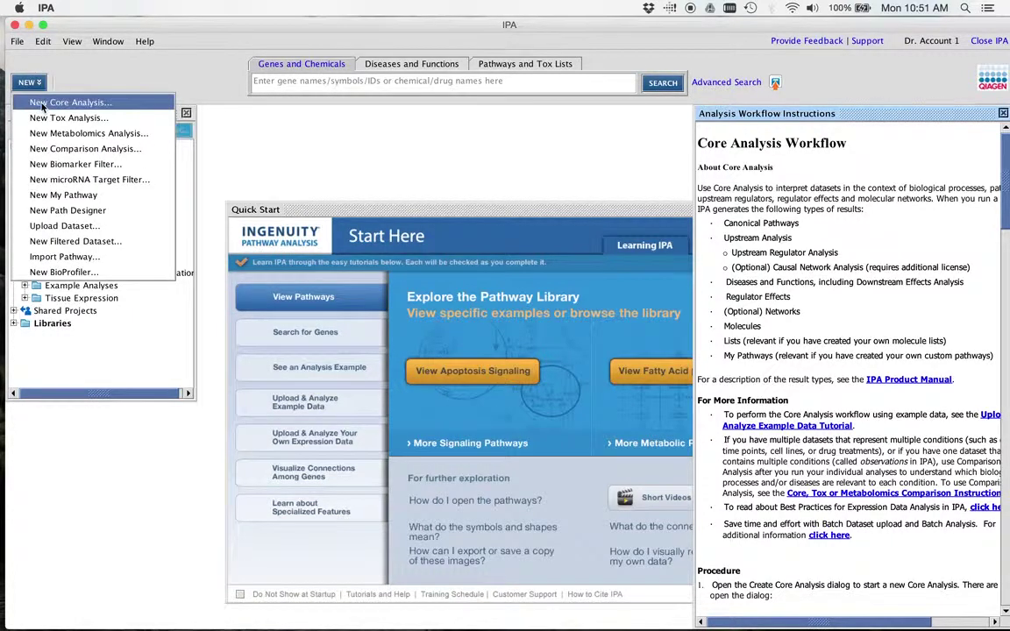
left_click(41, 106)
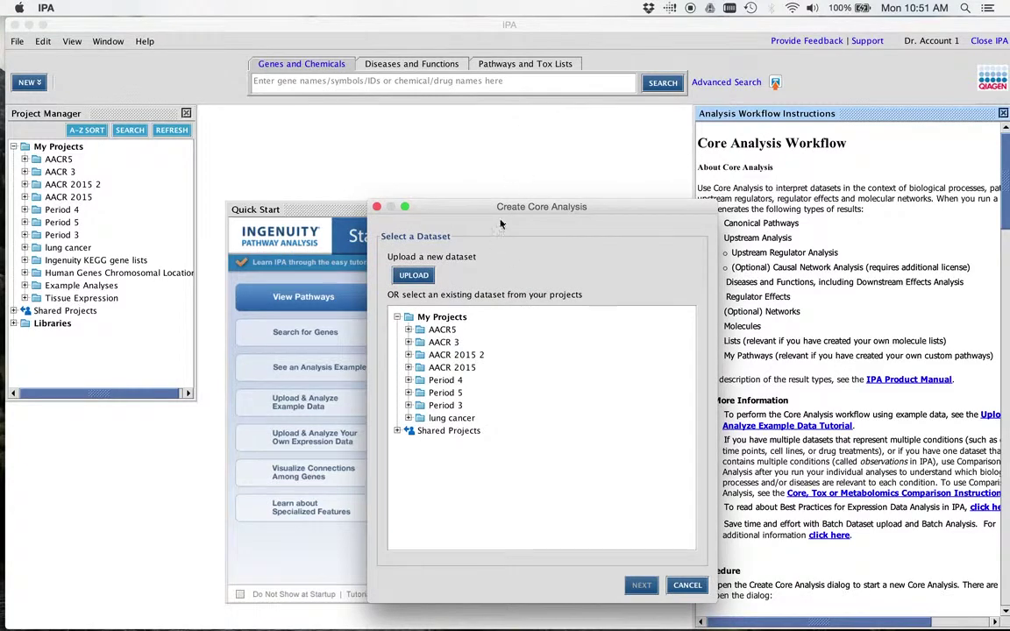
left_click_drag(438, 208, 389, 114)
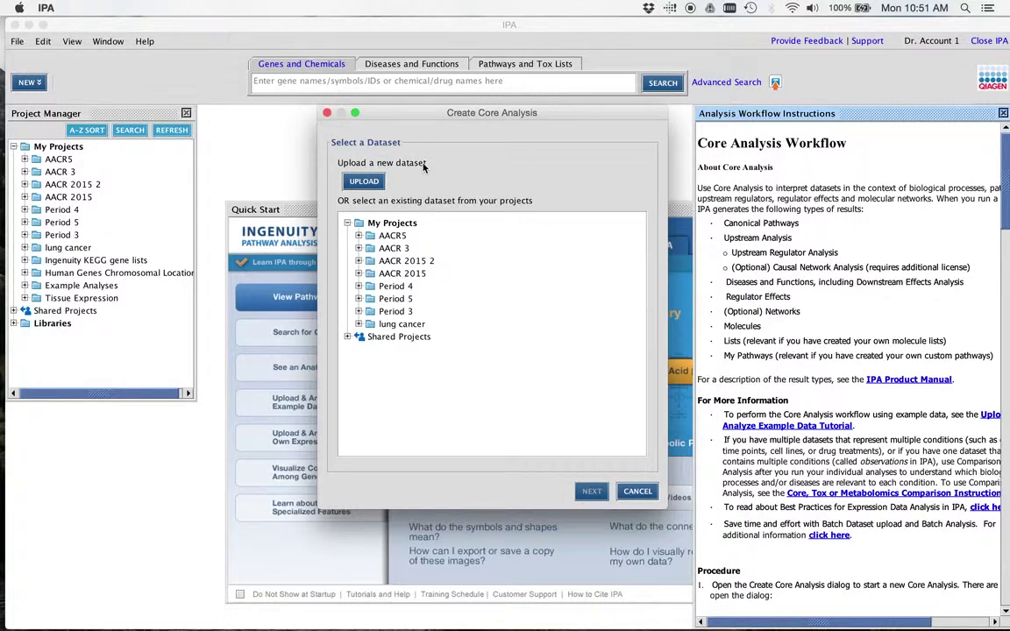
Upload the dataset file ANOVA_Common_Day0-Day5-DayAndCelltype.txt from the BioengineeringCourse folder and close the workflow instructions
left_click(363, 181)
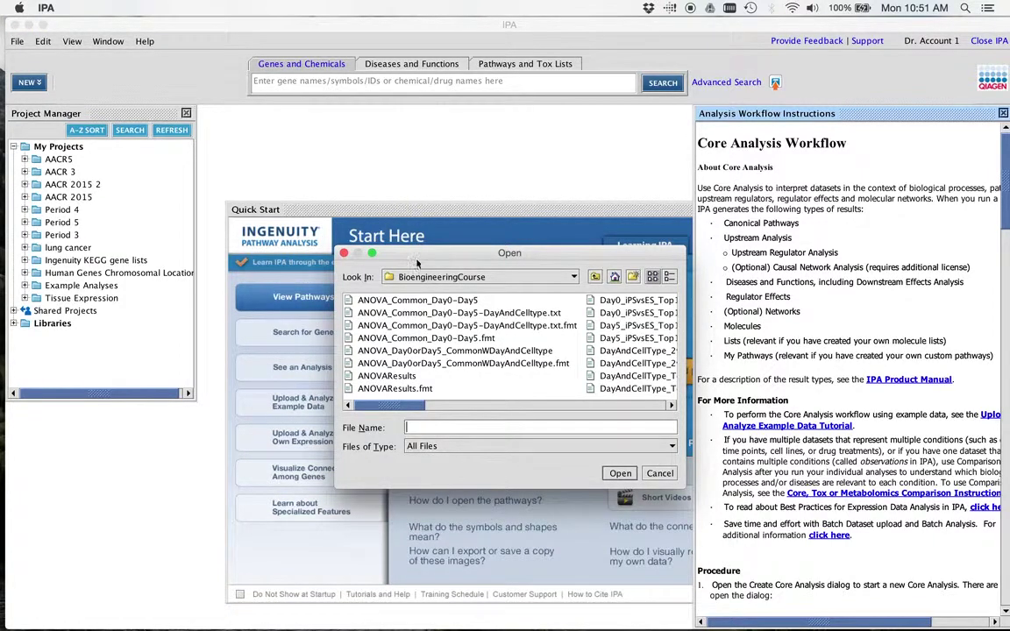
left_click_drag(417, 261, 311, 135)
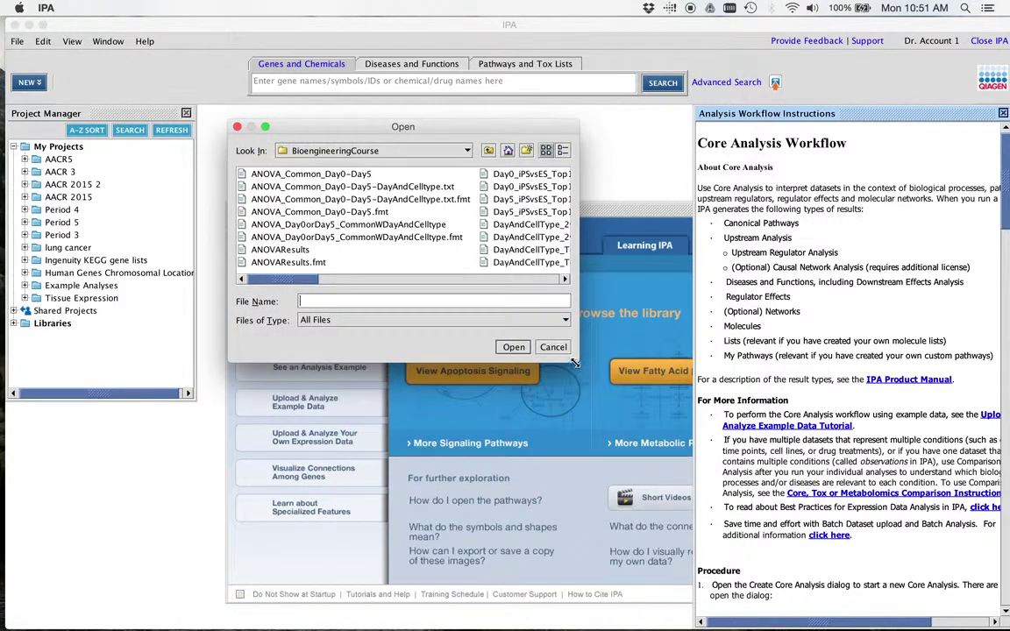
left_click_drag(574, 362, 726, 462)
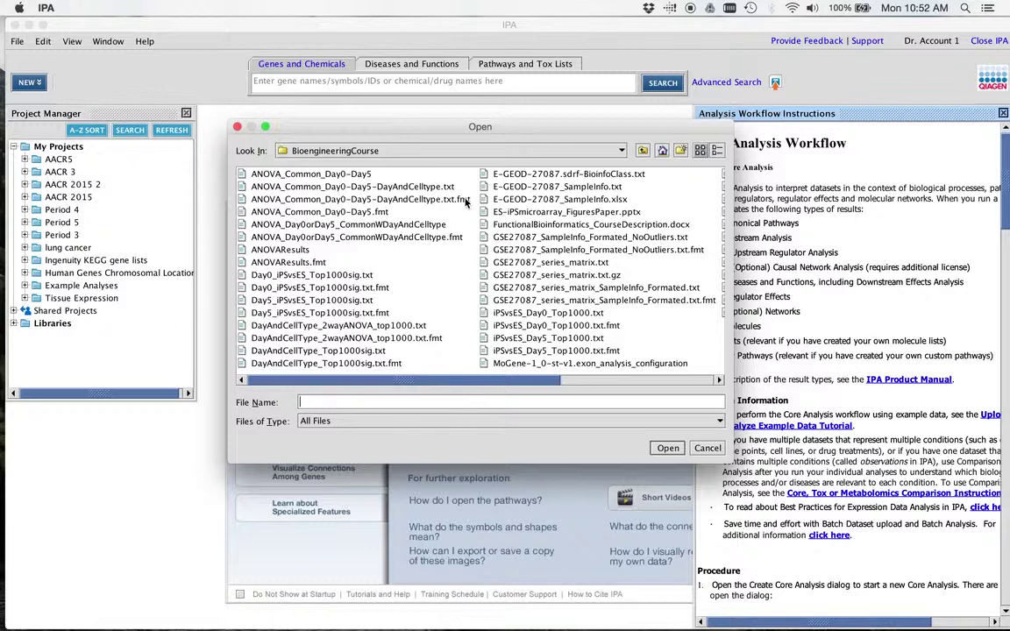
left_click(447, 190)
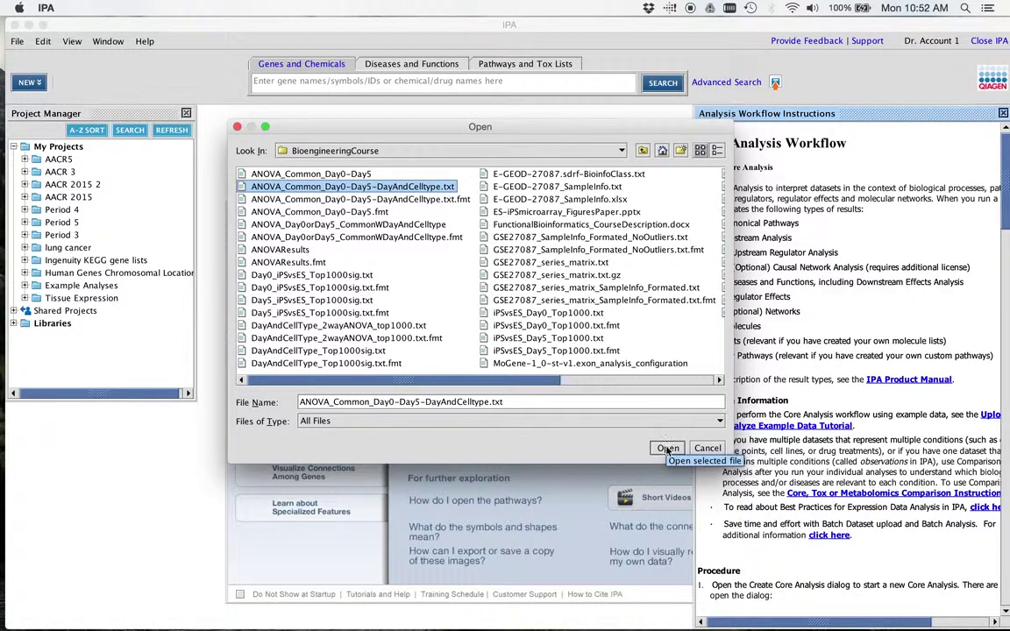
left_click(666, 449)
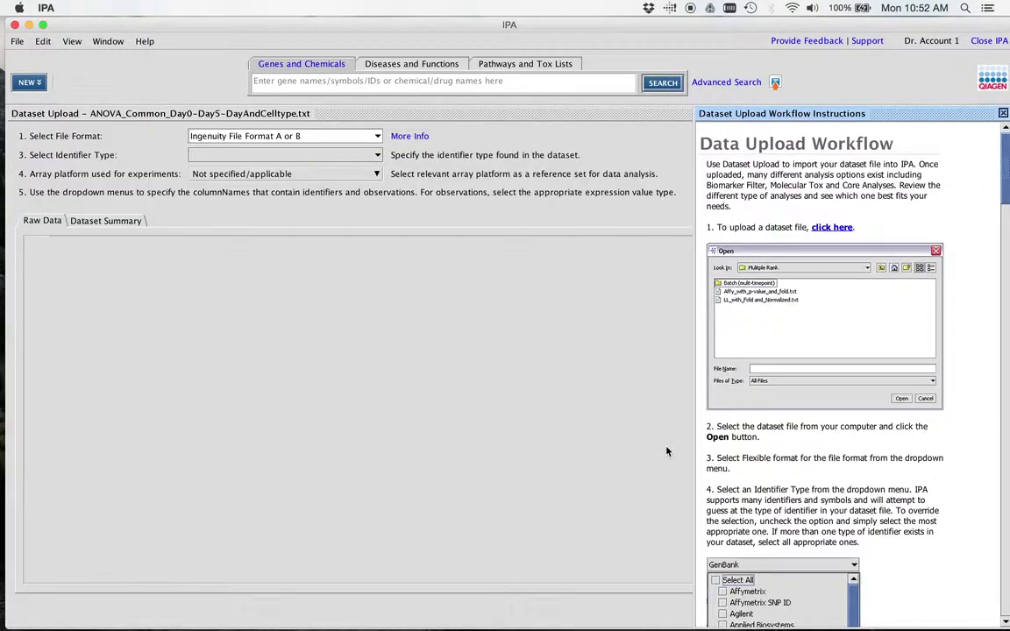
left_click(1003, 113)
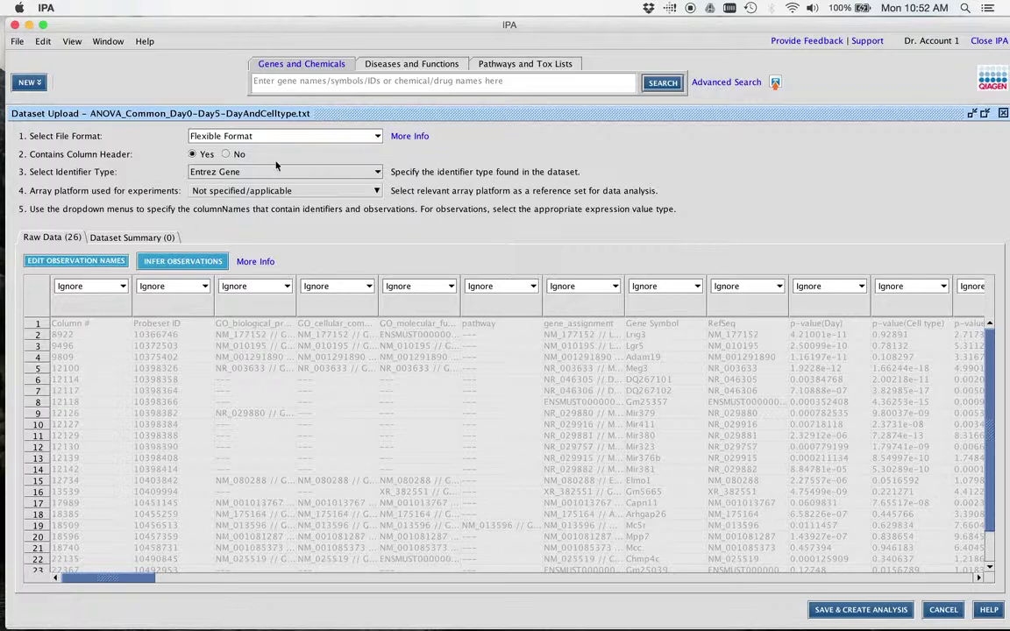
Mark the Probeset ID column as ID and set the identifier type to Affymetrix only, deselecting Entrez Gene
left_click(205, 285)
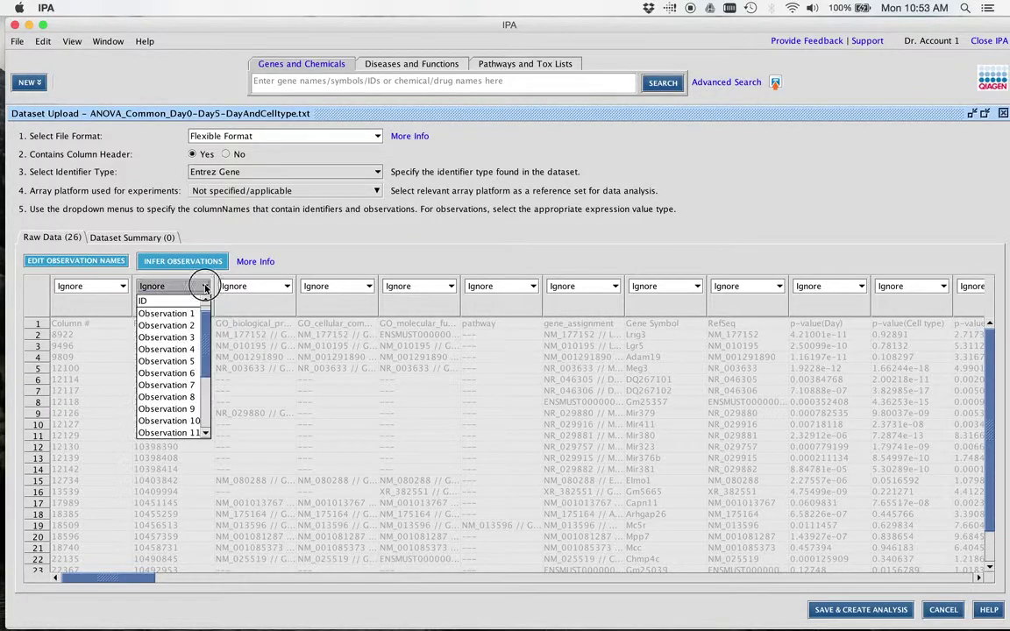
left_click(150, 301)
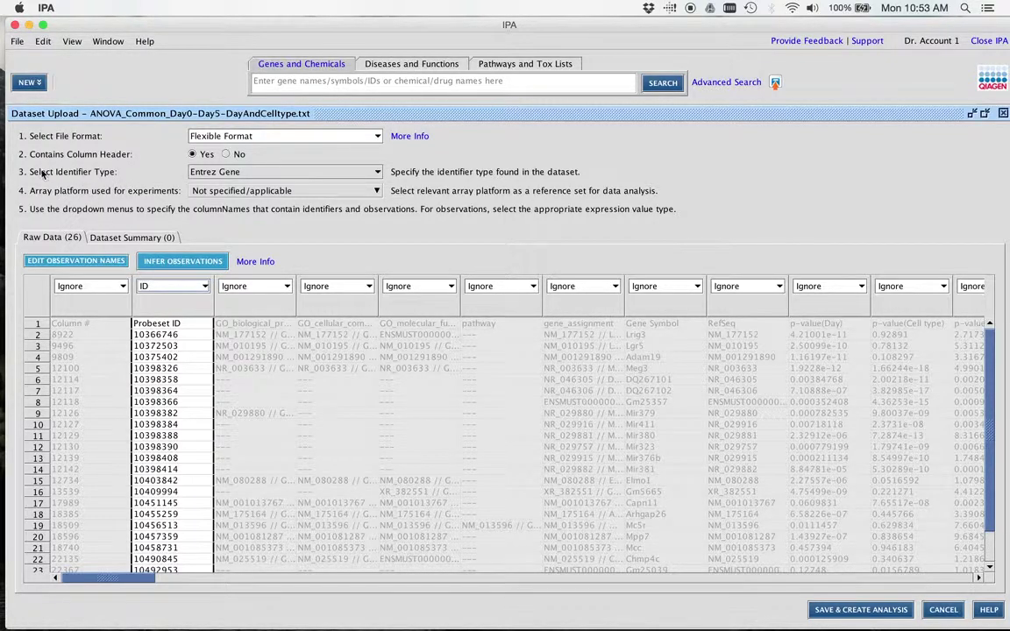
left_click(378, 173)
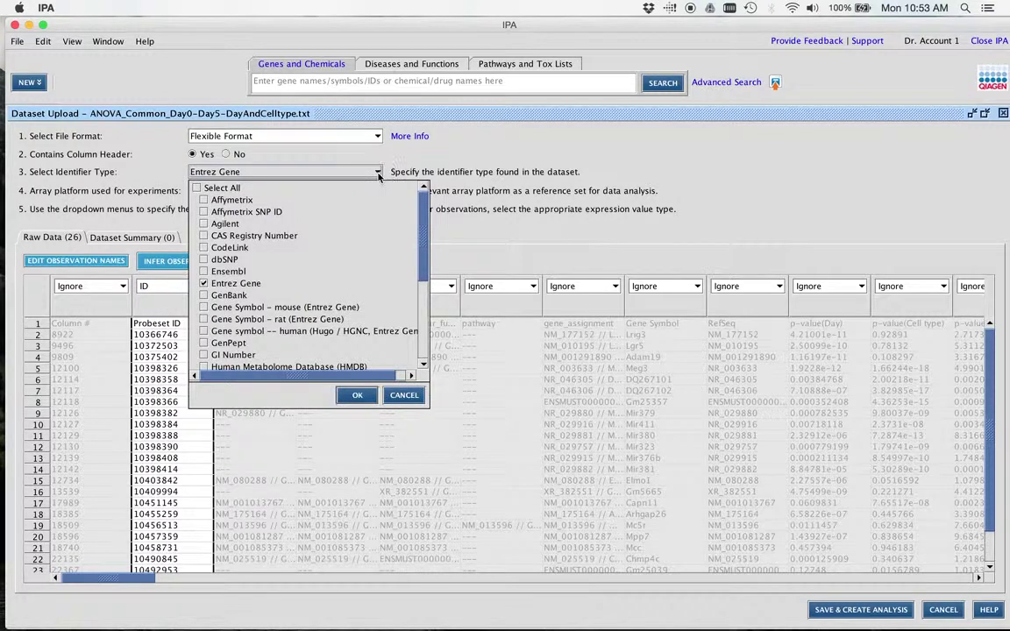
left_click(204, 201)
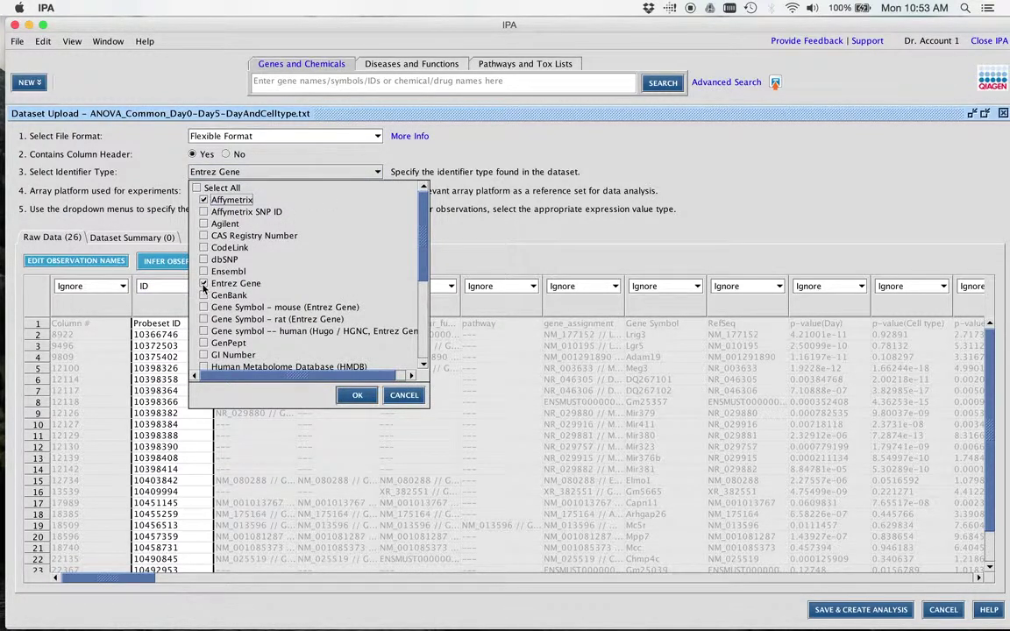
left_click(205, 286)
left_click(359, 396)
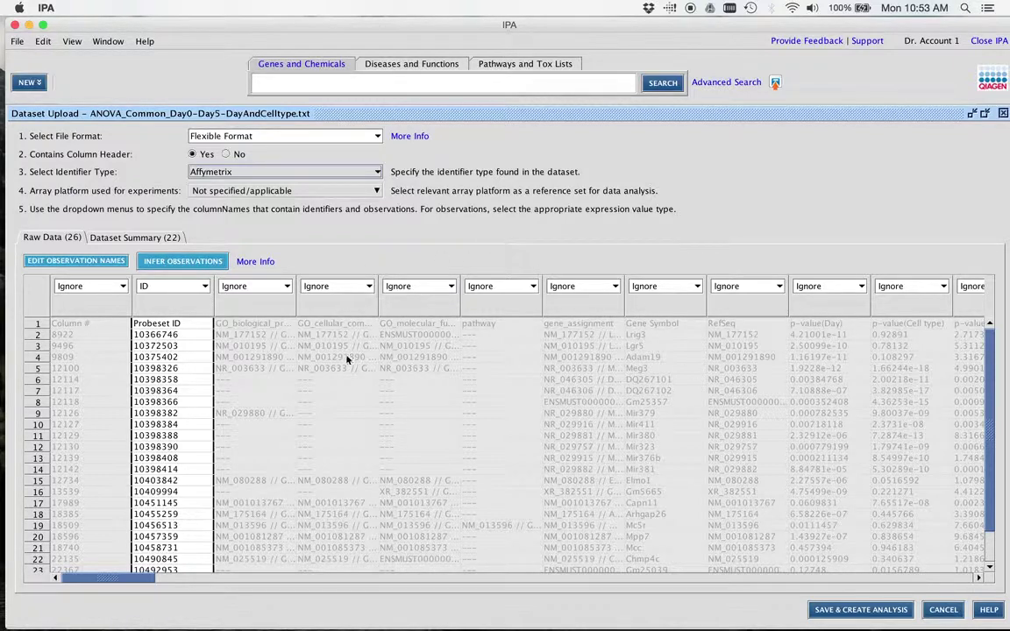
Widen the p-value(Day * Cell type) column, assign it to Observation 1 and check its available expression value types
left_click_drag(139, 579, 218, 582)
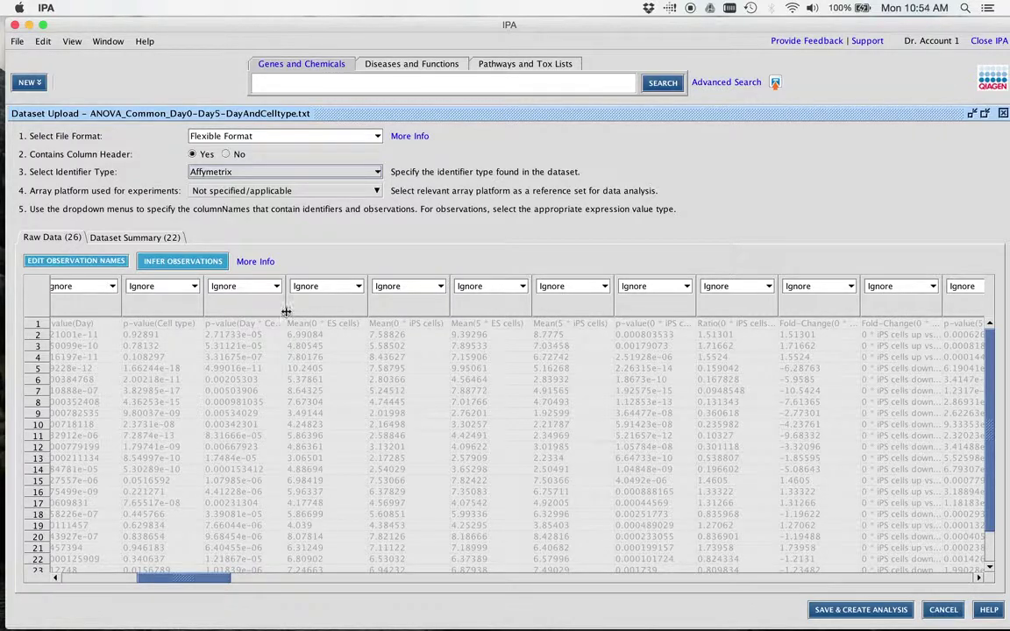
left_click_drag(286, 298, 331, 299)
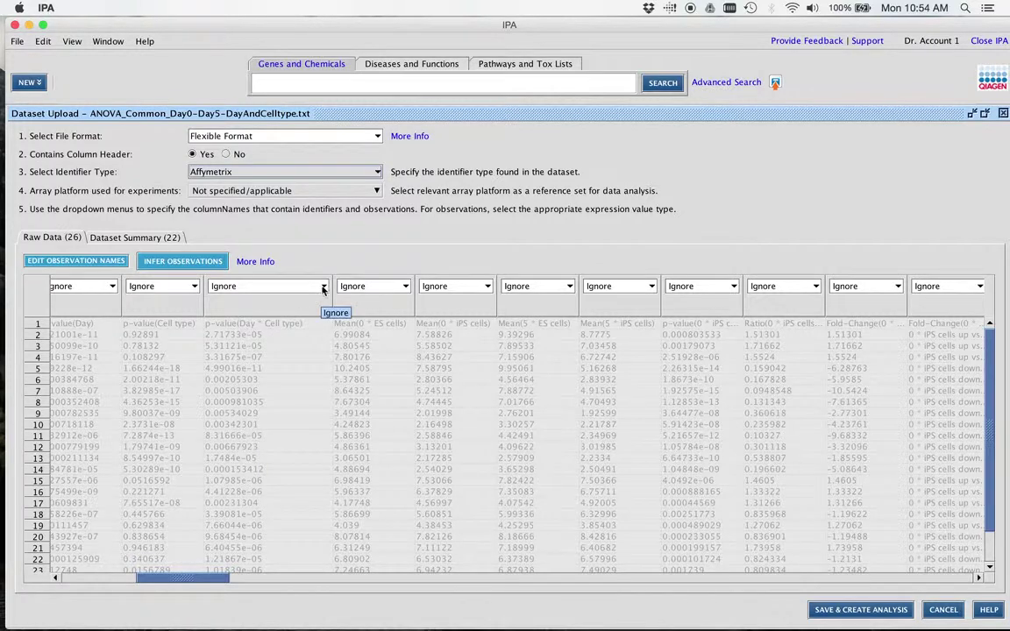
left_click(322, 290)
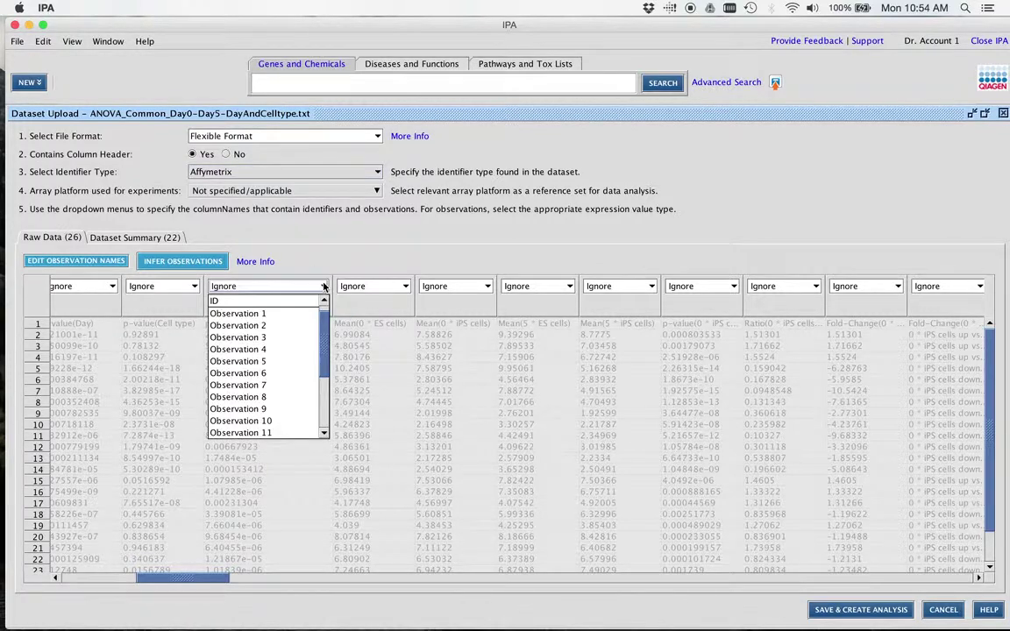
left_click(286, 315)
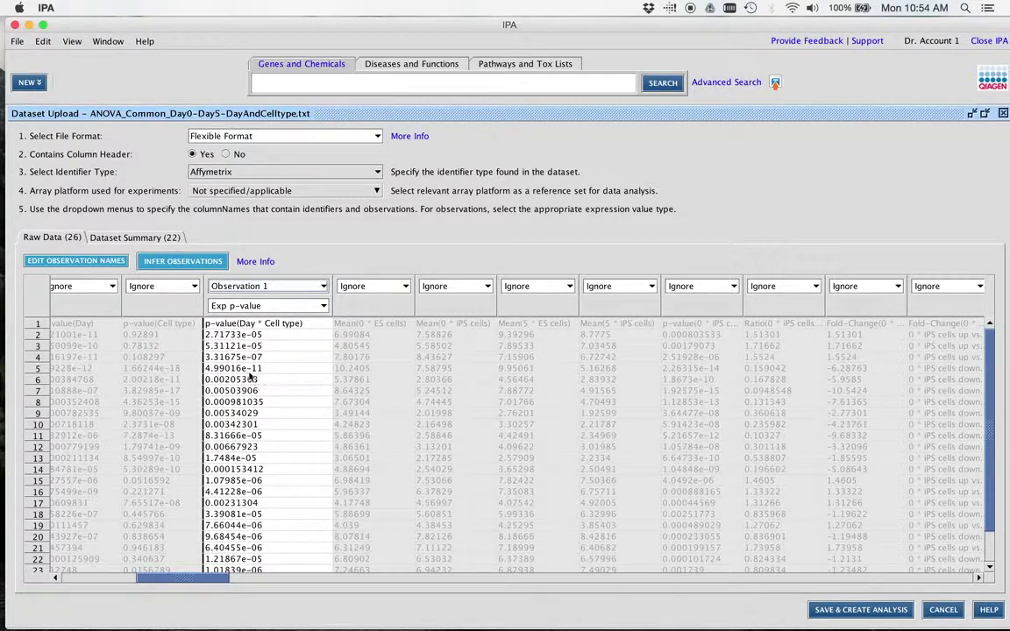
left_click(323, 306)
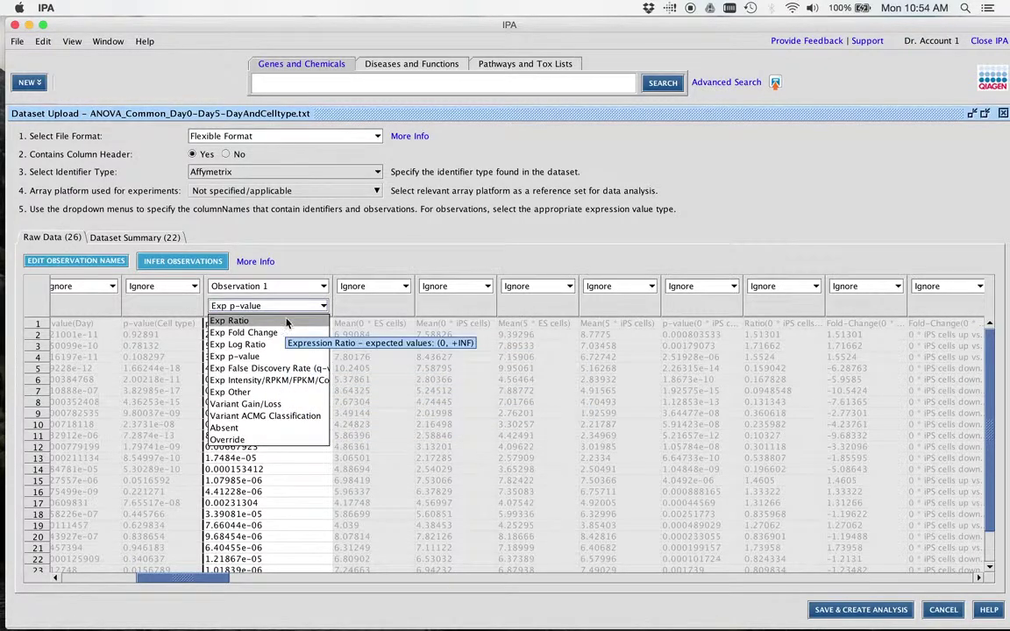
left_click(350, 237)
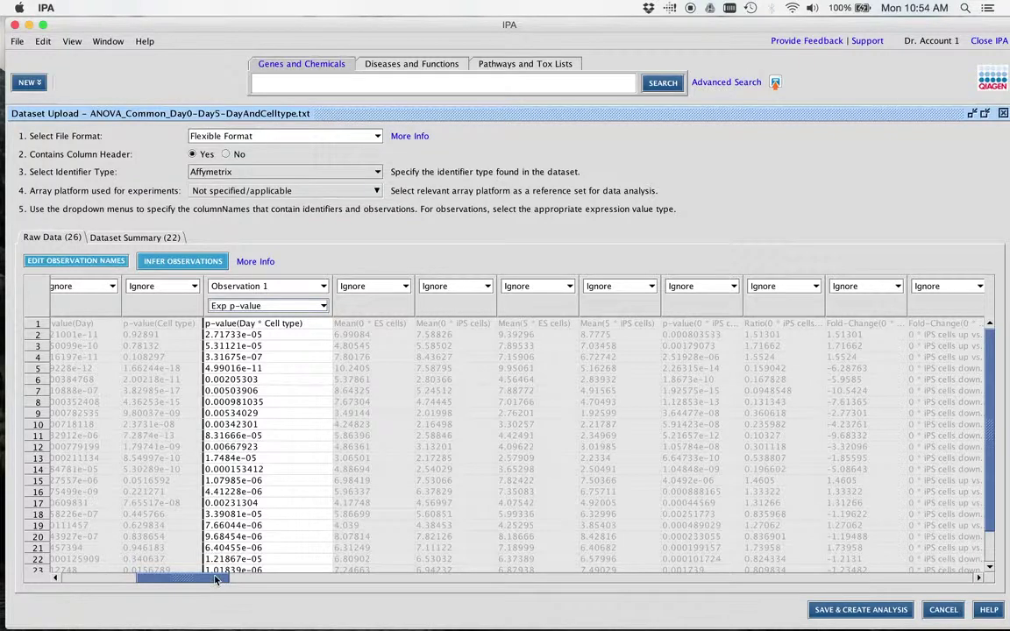
Widen the Fold-Change(iPS cells vs. ES cells) column and assign it to Observation 1
left_click_drag(215, 579, 347, 589)
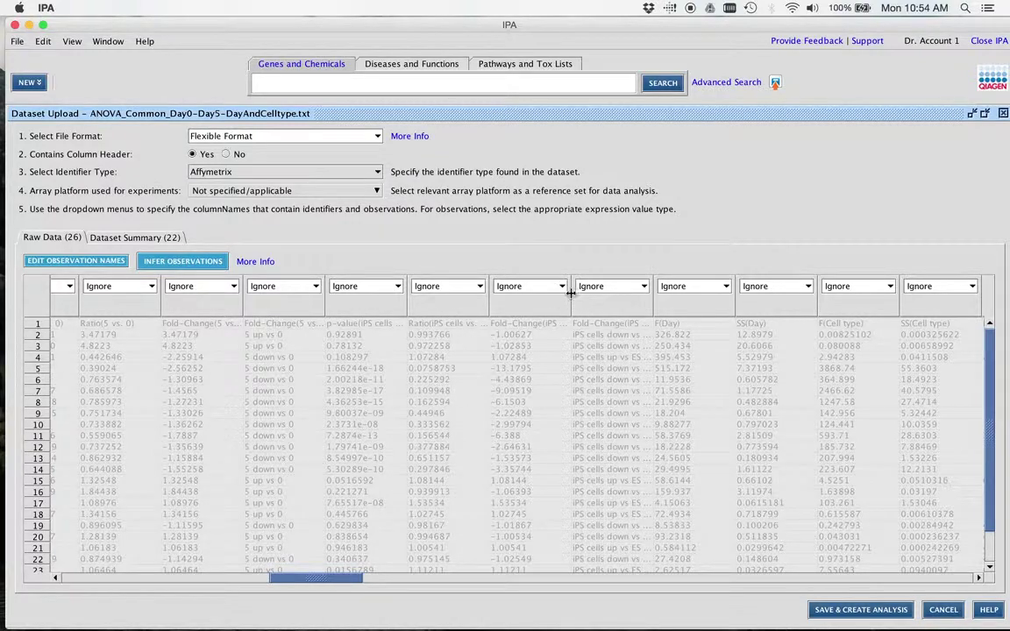
left_click_drag(570, 282, 691, 281)
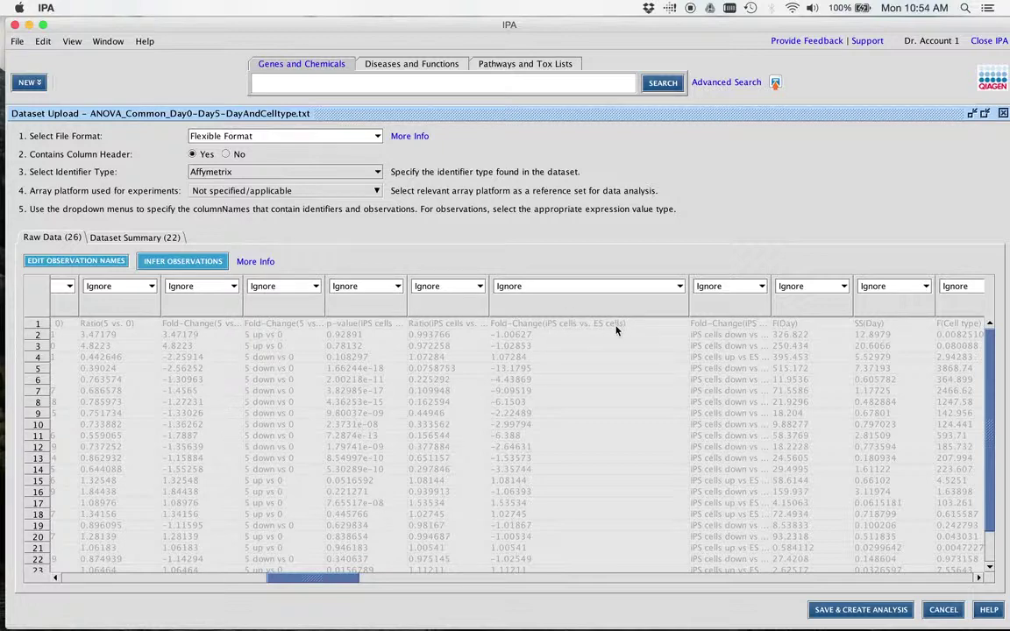
left_click(680, 286)
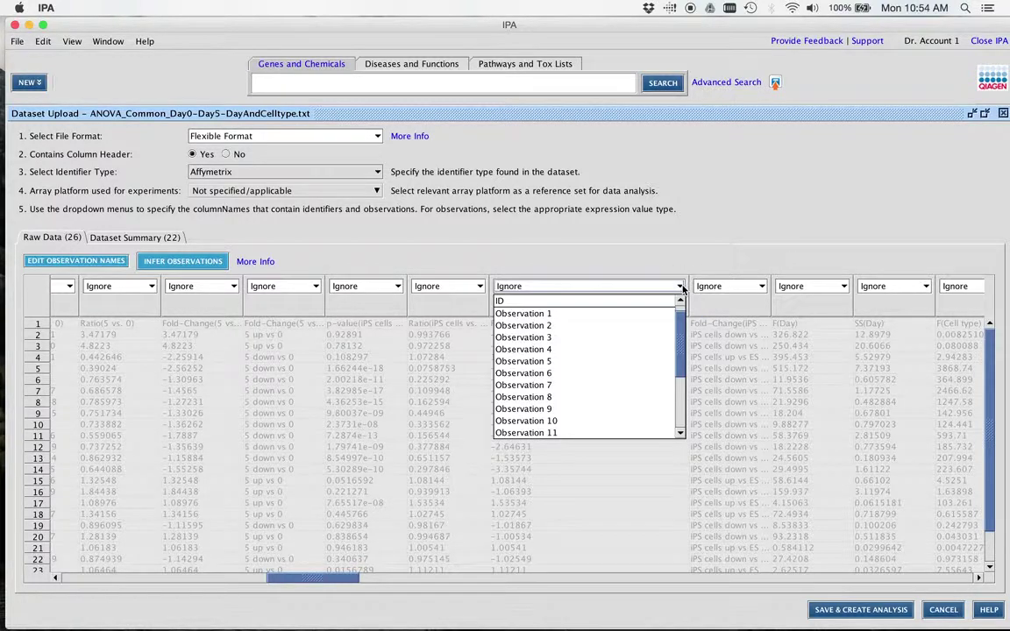
left_click(583, 312)
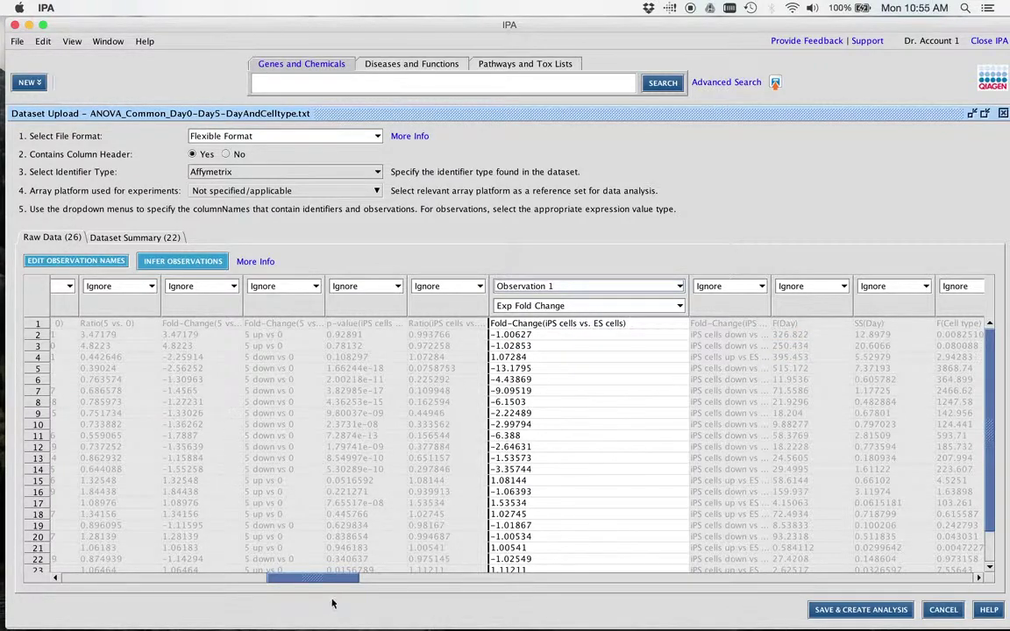
Start saving the mapped dataset for analysis and create a new project for it named iPSvsES_DiffState_StemCells
left_click_drag(349, 580, 215, 567)
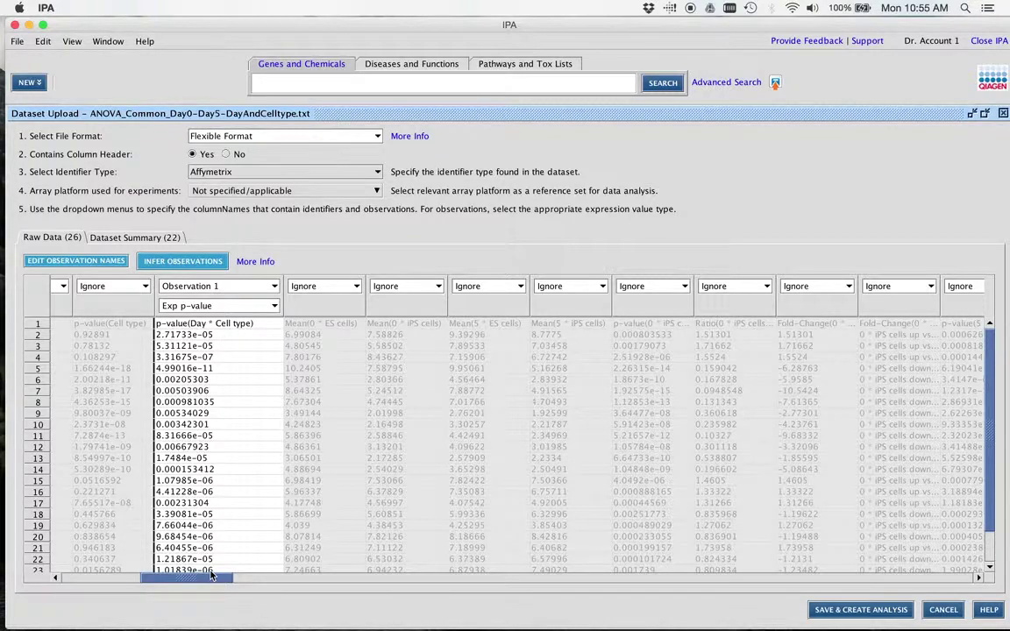
left_click_drag(248, 578, 367, 578)
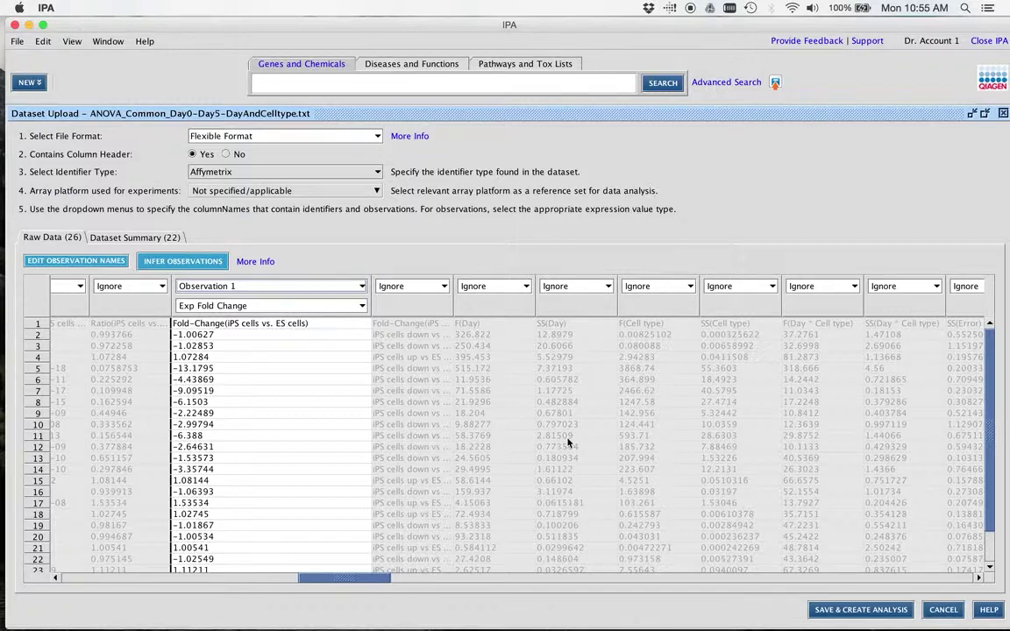
left_click(863, 611)
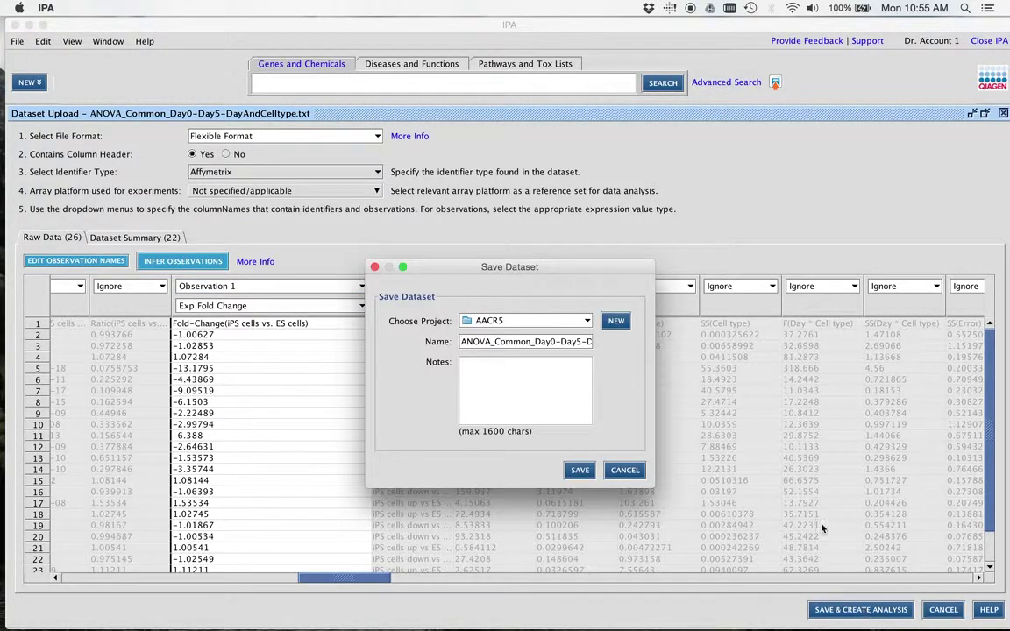
left_click(616, 322)
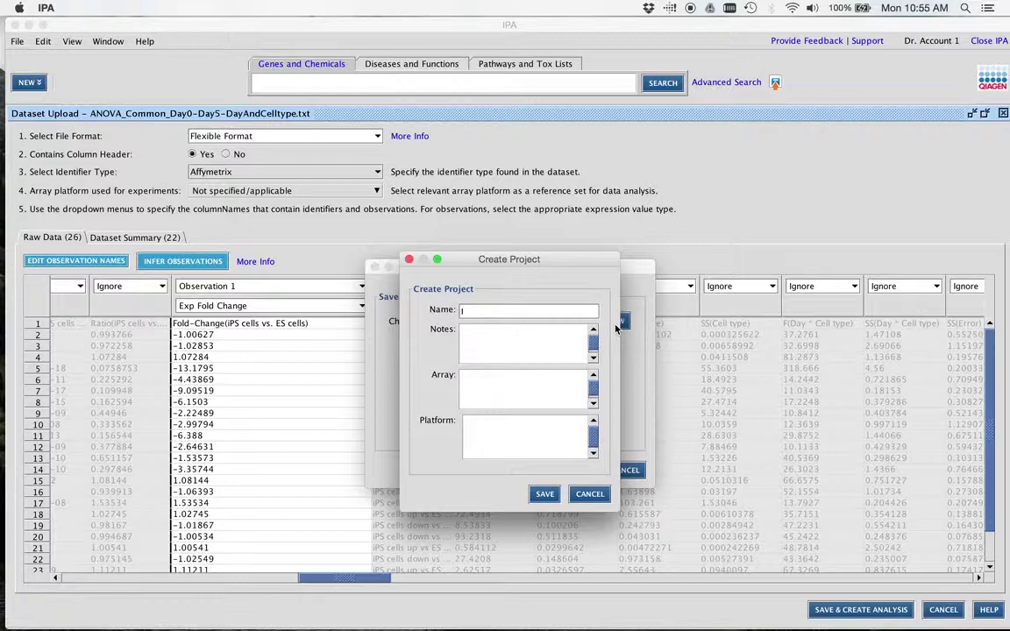
type("iPSvsES_DiffState_StemCells")
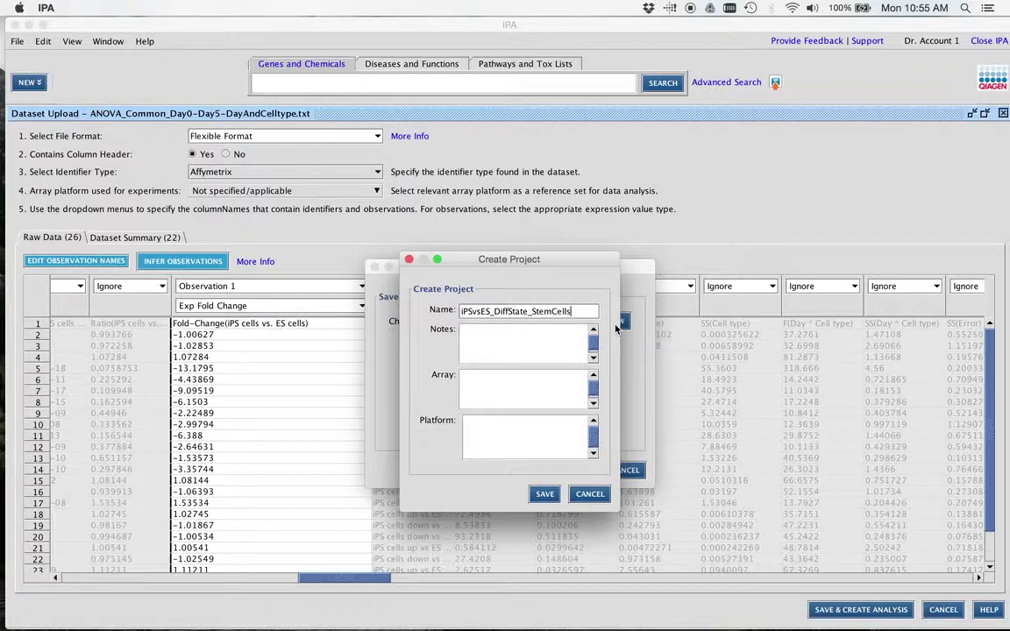
left_click(544, 494)
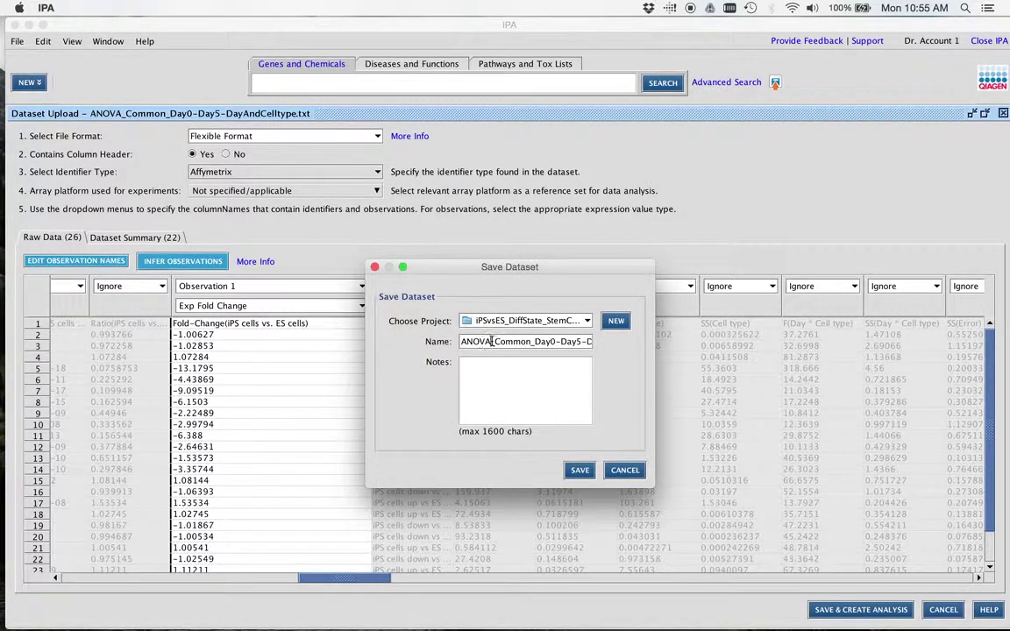
Keep the suggested dataset name and save the dataset to the iPSvsES_DiffState_StemCells project
left_click_drag(462, 342, 592, 342)
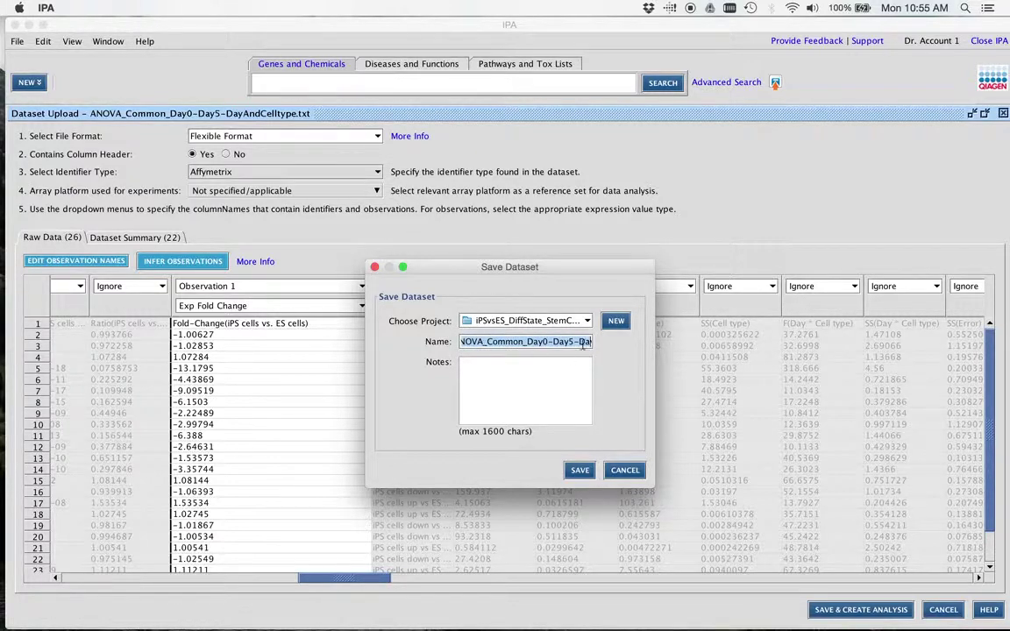
left_click(571, 342)
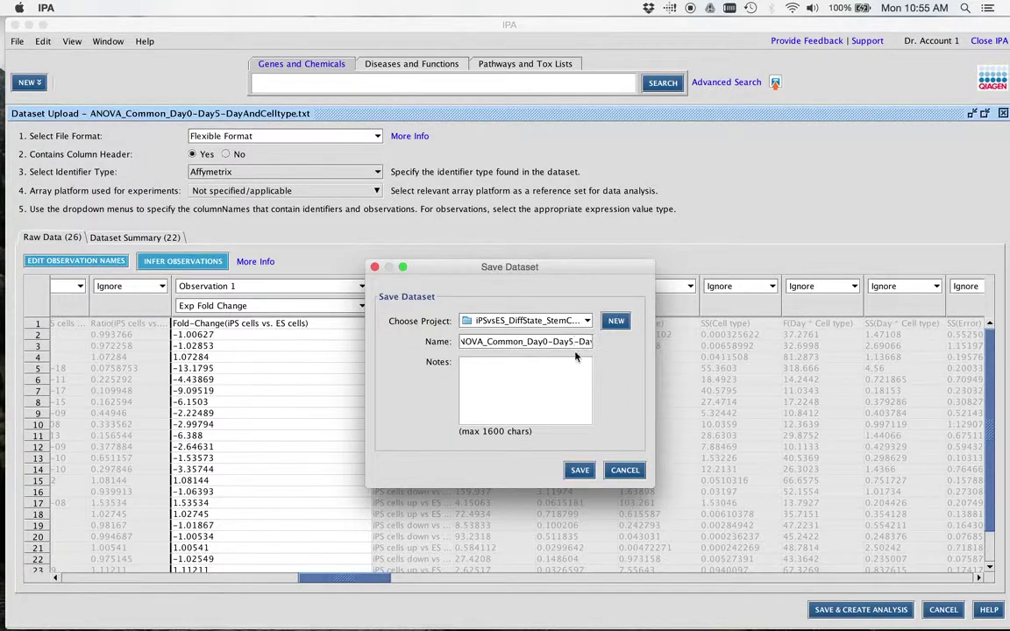
left_click(585, 473)
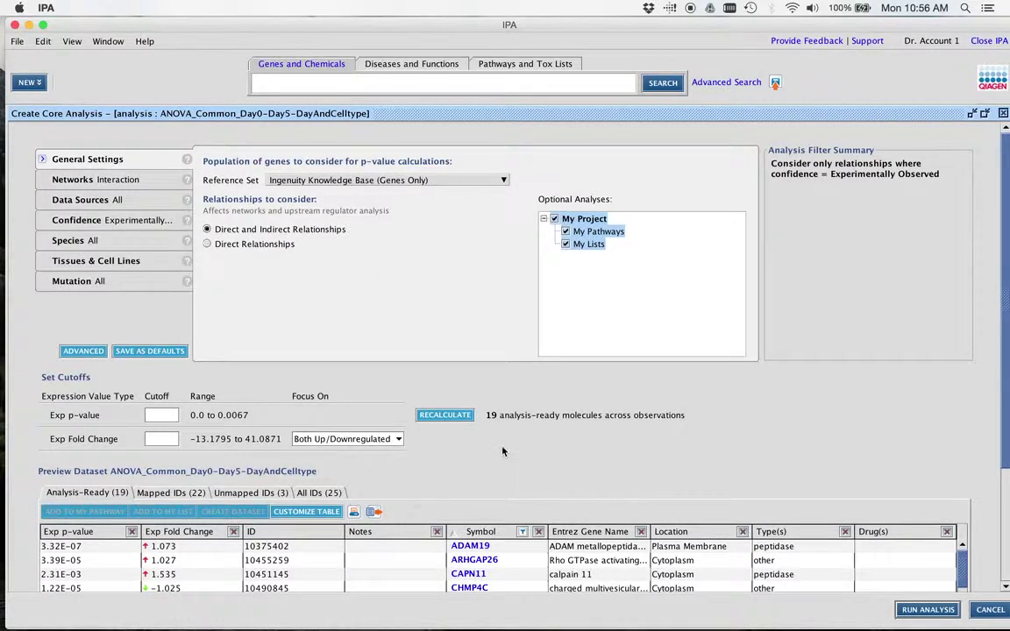
Check the available reference sets for the p-value calculations, keeping Ingenuity Knowledge Base (Genes Only)
scroll(503, 450, "down", 1)
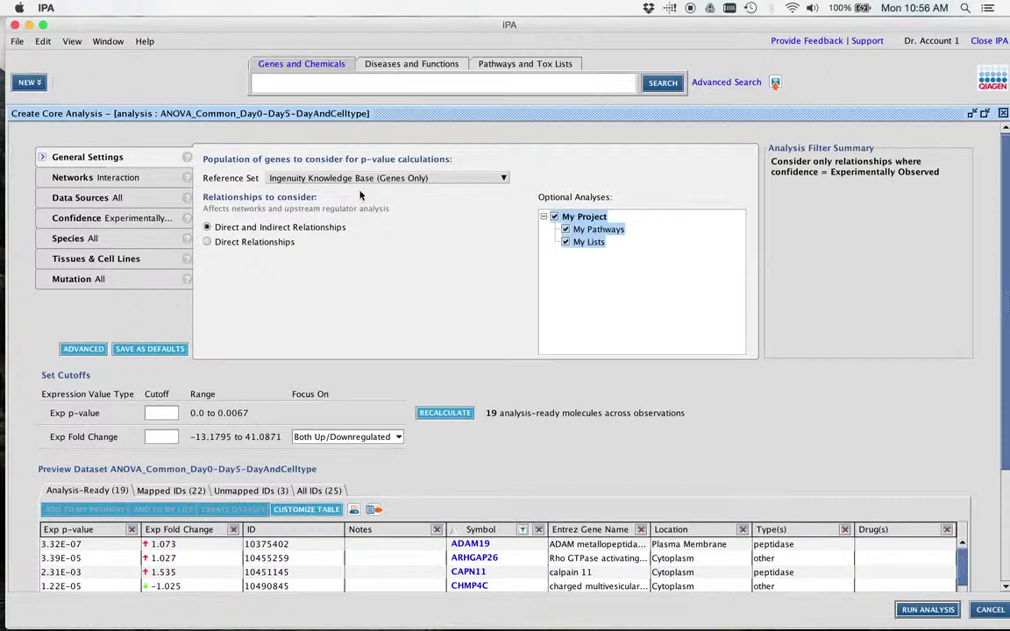
left_click(503, 178)
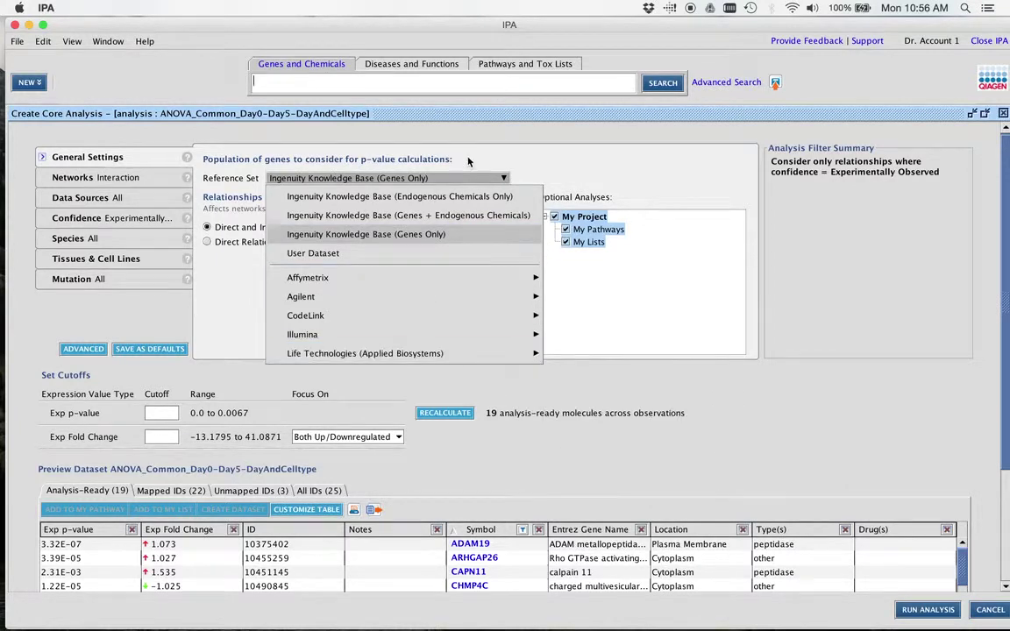
left_click(485, 136)
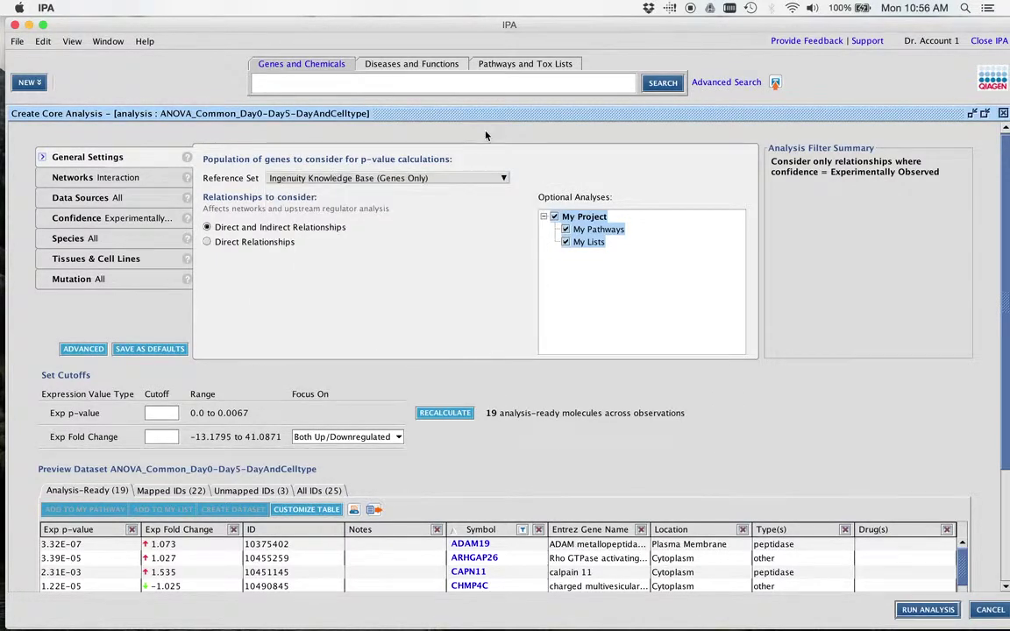
Review the Tissues & Cell Lines filter, select all of its entries and return to the General Settings
left_click(141, 260)
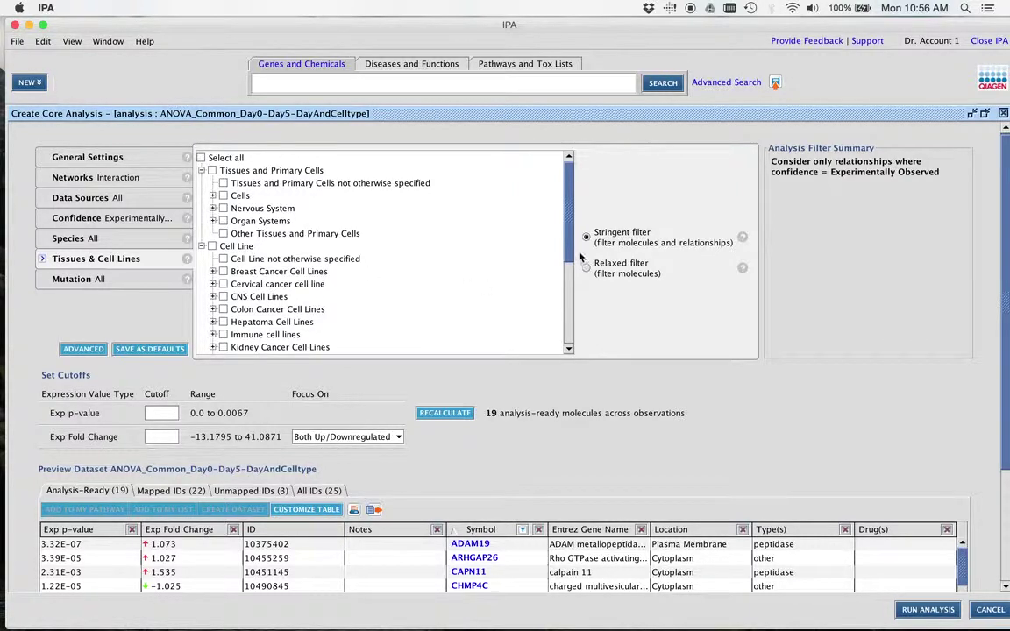
left_click_drag(568, 244, 554, 314)
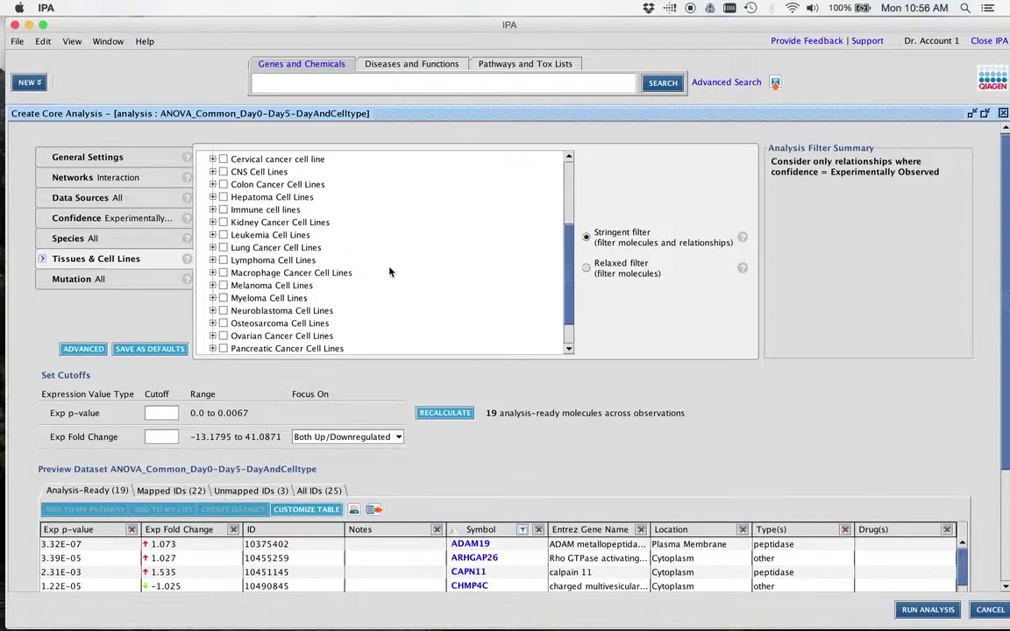
left_click_drag(568, 298, 570, 203)
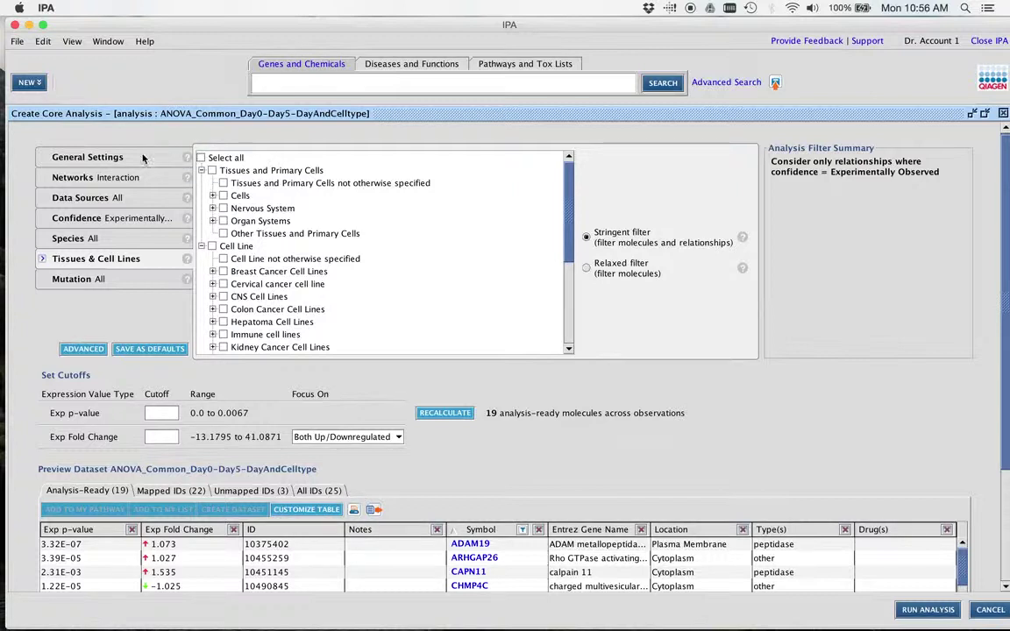
left_click(201, 157)
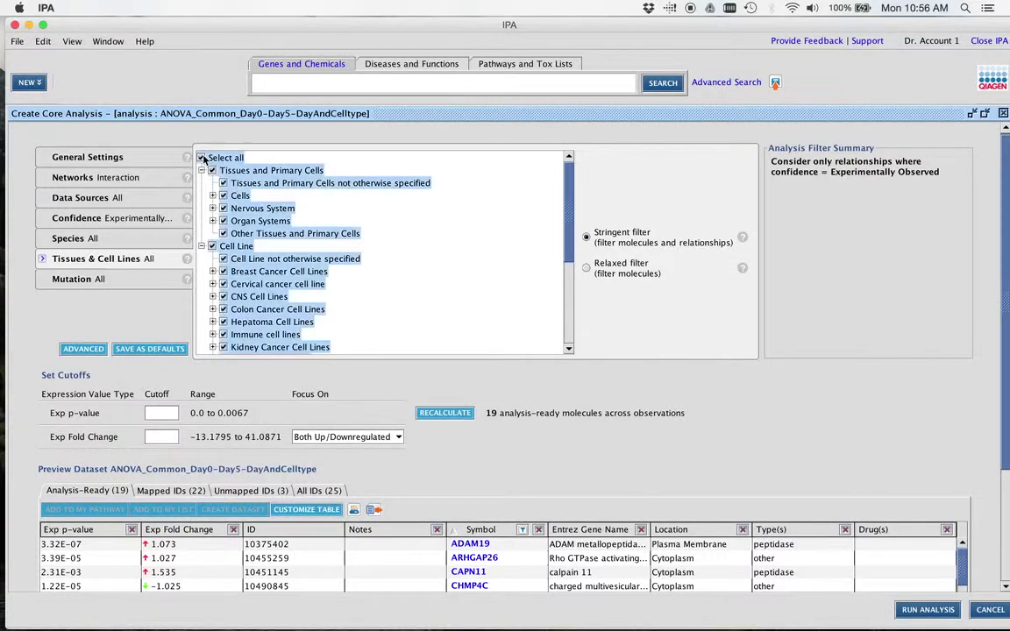
left_click(110, 157)
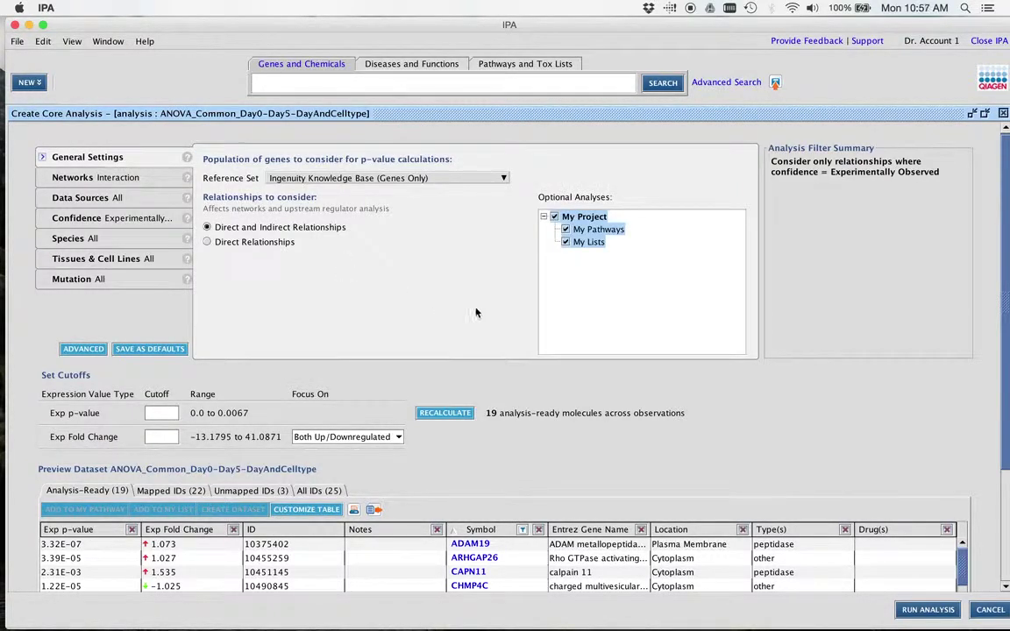
Keep the fold change focus on Both Up/Downregulated and run the Core Analysis in the iPSvsES_DiffState_StemCells project under its suggested name
scroll(592, 386, "down", 1)
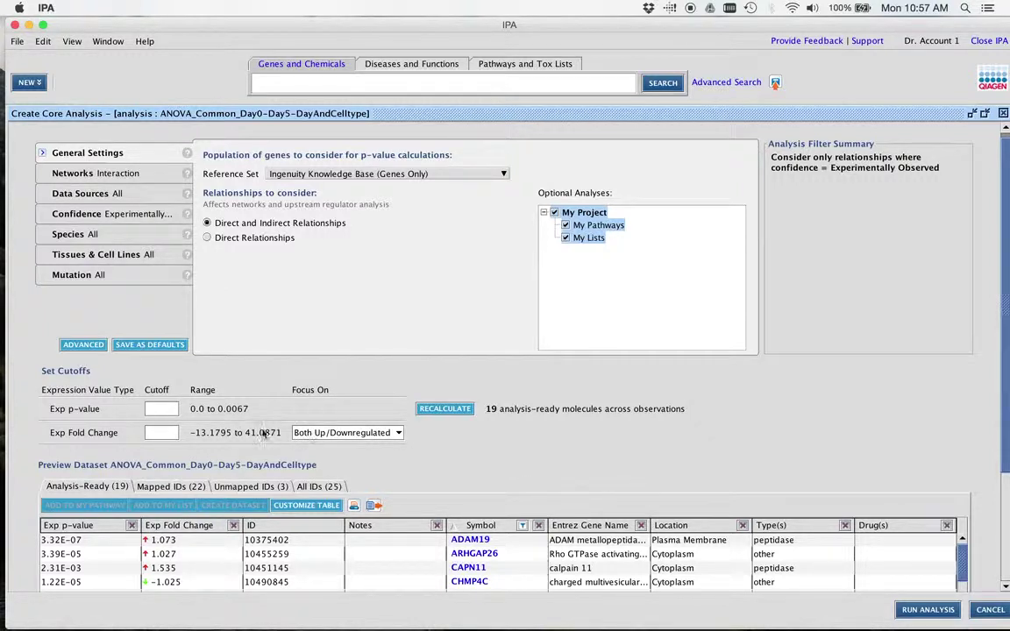
left_click(397, 433)
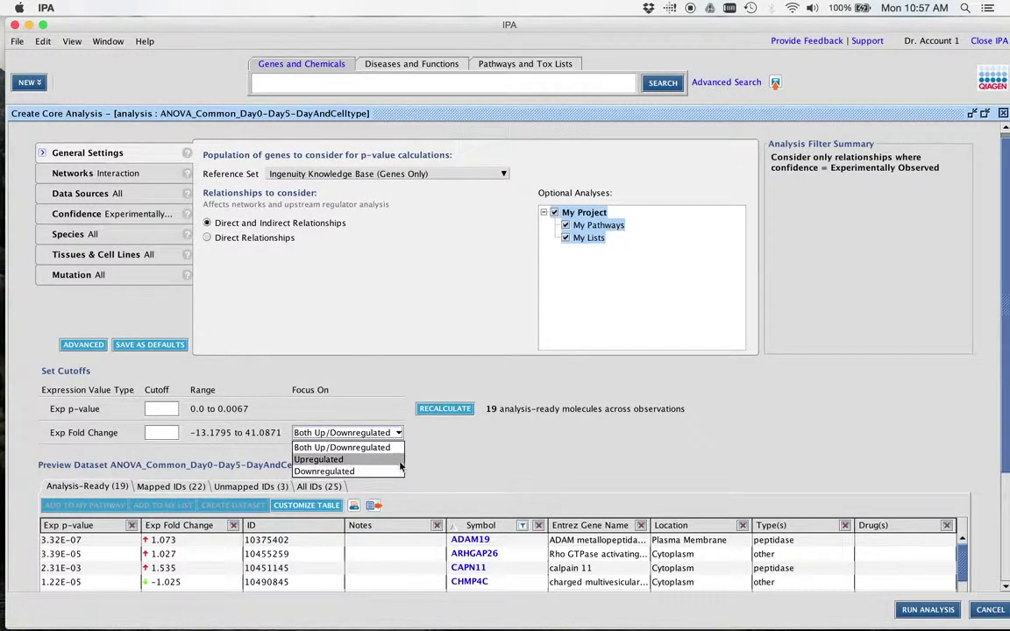
left_click(494, 450)
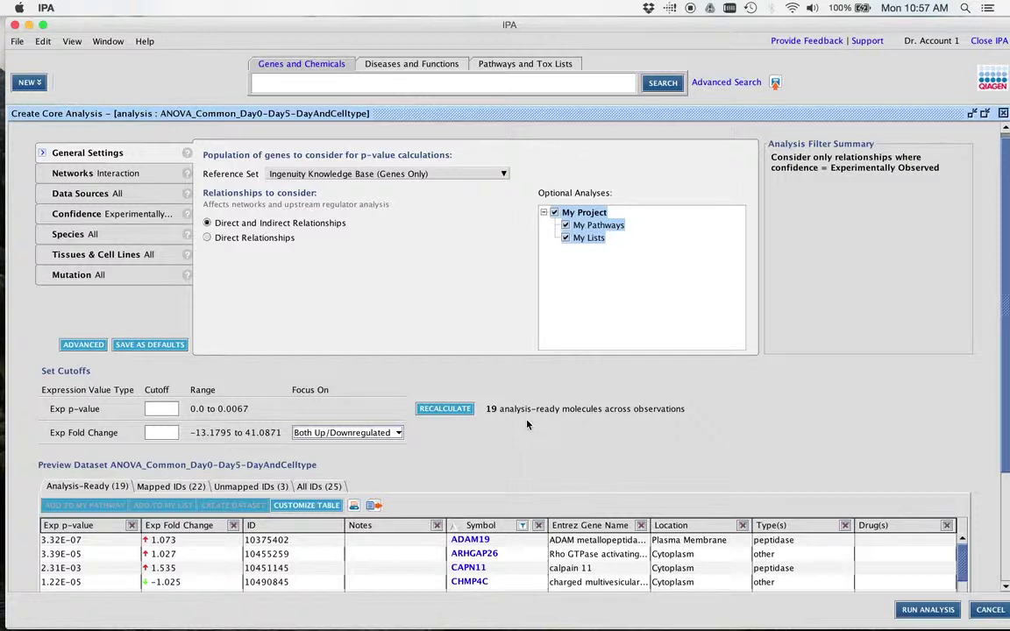
left_click(922, 611)
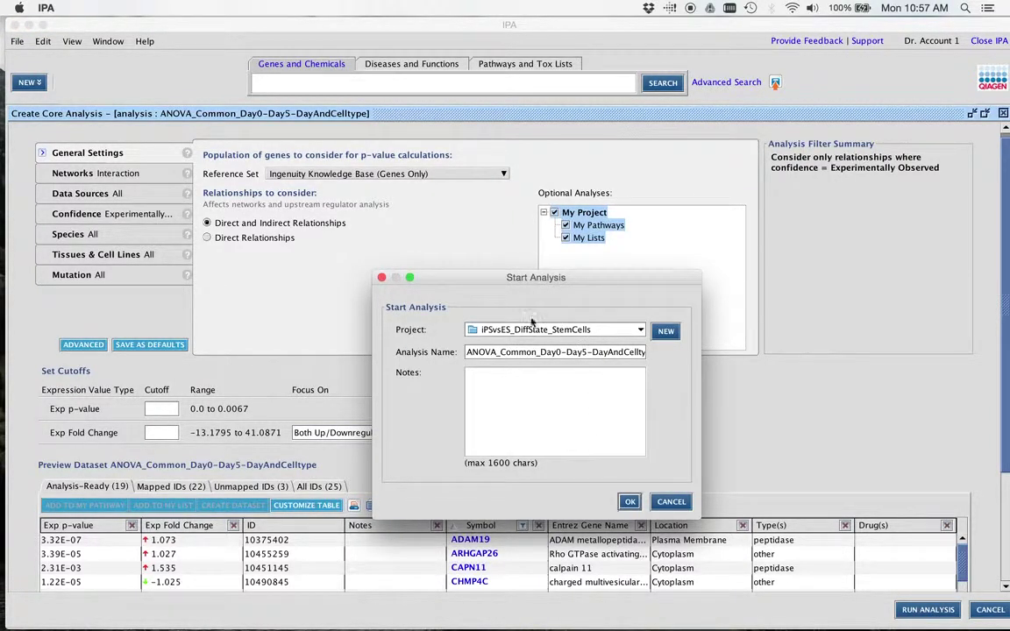
left_click(631, 502)
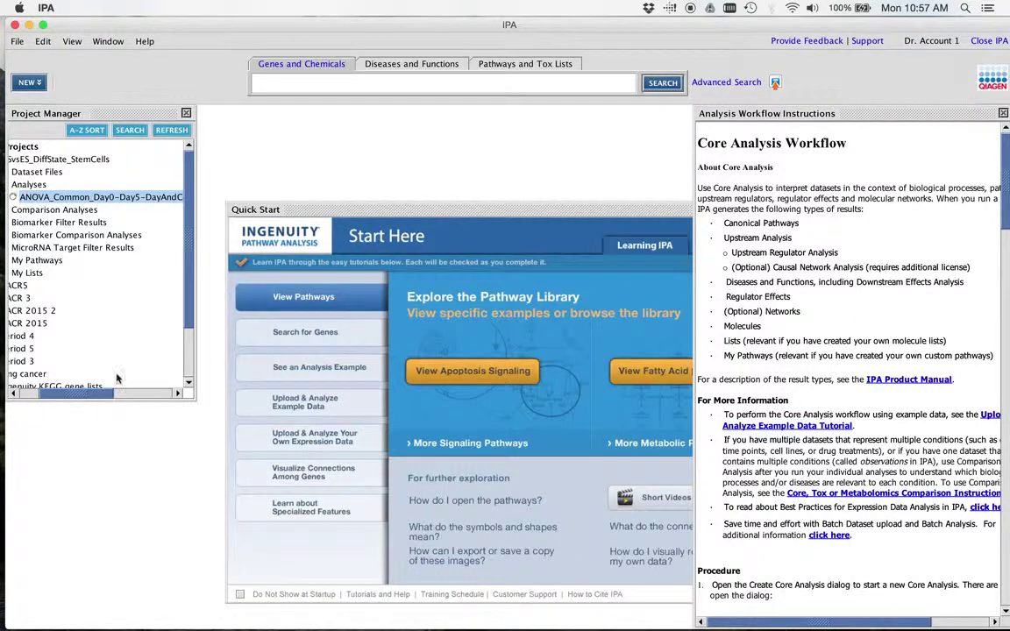
Open the completed ANOVA_Common_Day0-Day5-DayAndCelltype analysis from the iPSvsES_DiffState_StemCells project
left_click_drag(104, 399, 78, 397)
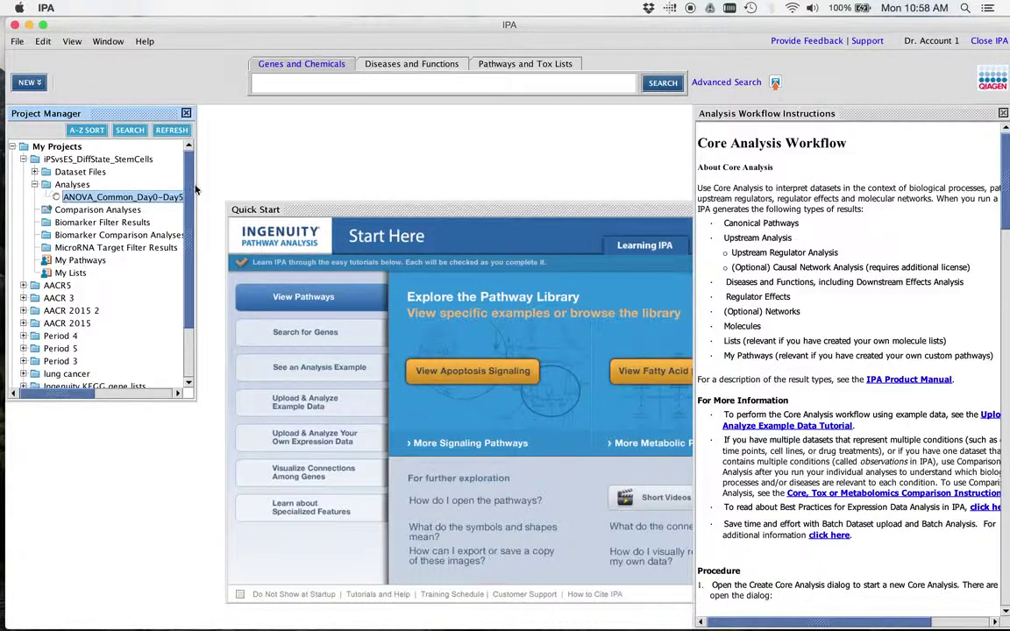
mouse_move(191, 185)
left_mouse_down()
mouse_move(185, 257)
mouse_move(186, 178)
left_mouse_up()
mouse_move(190, 201)
left_mouse_down()
mouse_move(190, 249)
mouse_move(190, 199)
left_mouse_up()
scroll(189, 261, "down", 5)
scroll(188, 260, "up", 5)
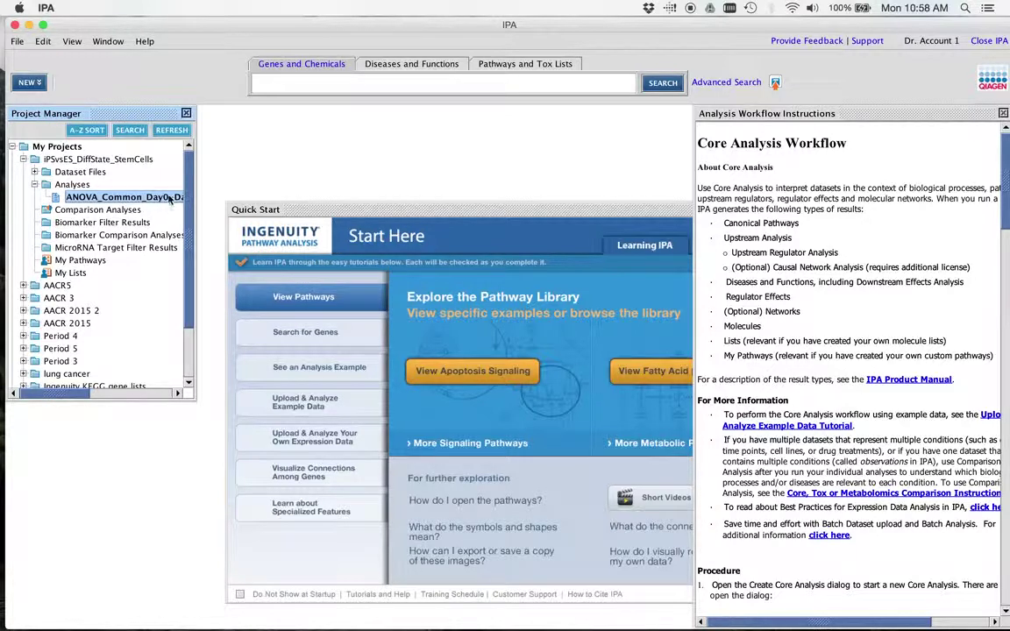
double_click(171, 197)
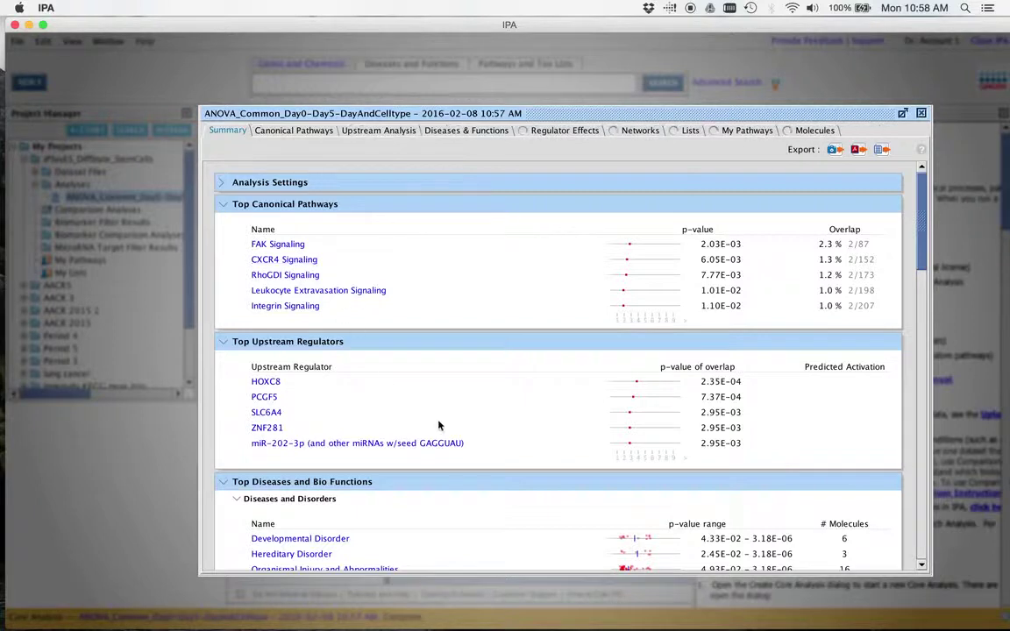
Review the analysis summary, from the top canonical pathways and upstream regulators through the diseases, bio functions and tox functions
scroll(438, 424, "down", 3)
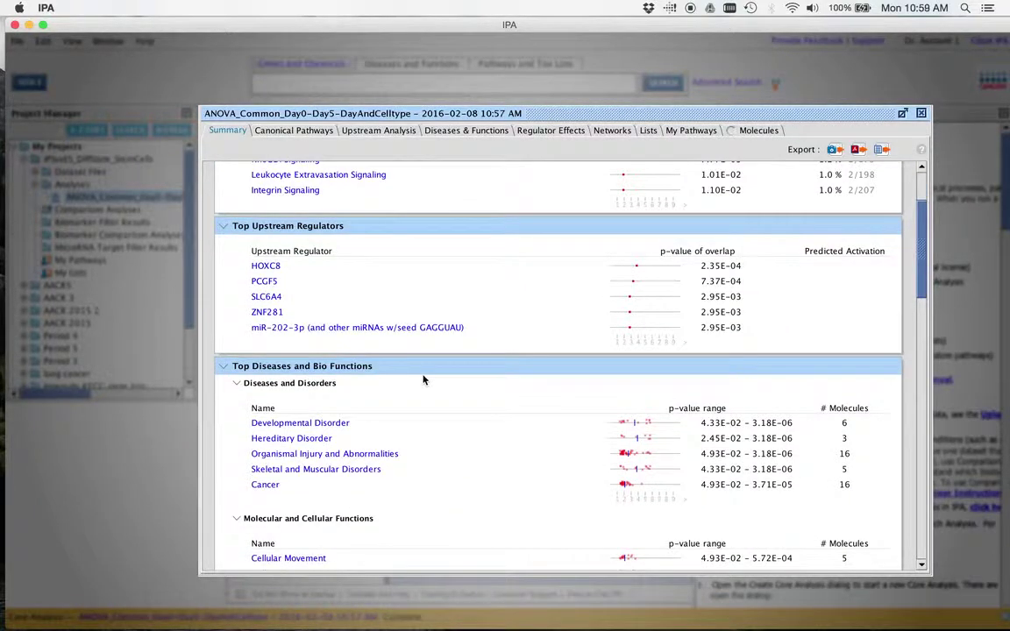
scroll(423, 379, "up", 3)
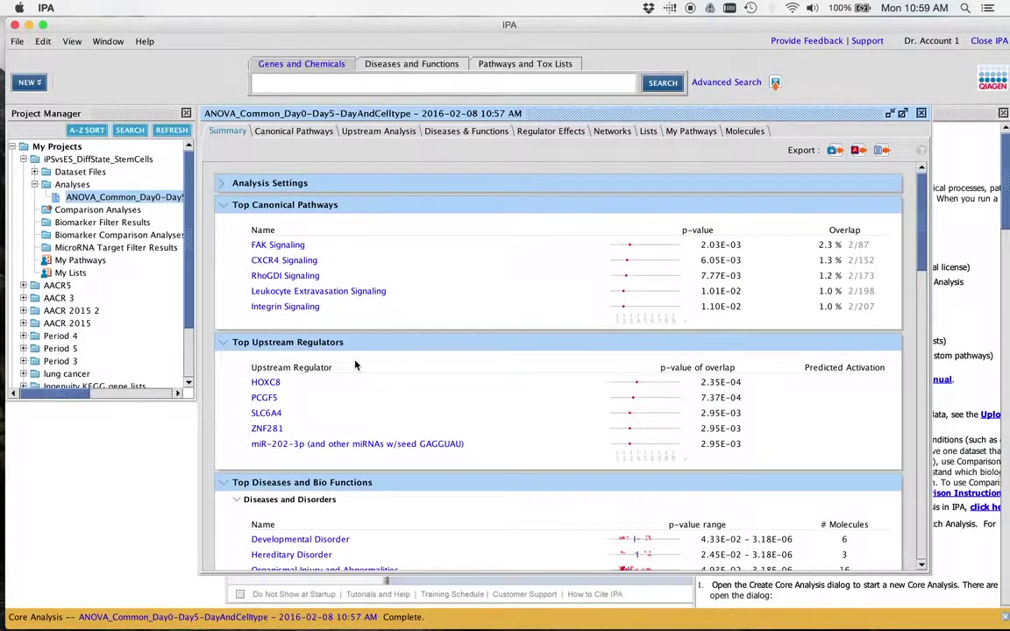
scroll(355, 366, "down", 10)
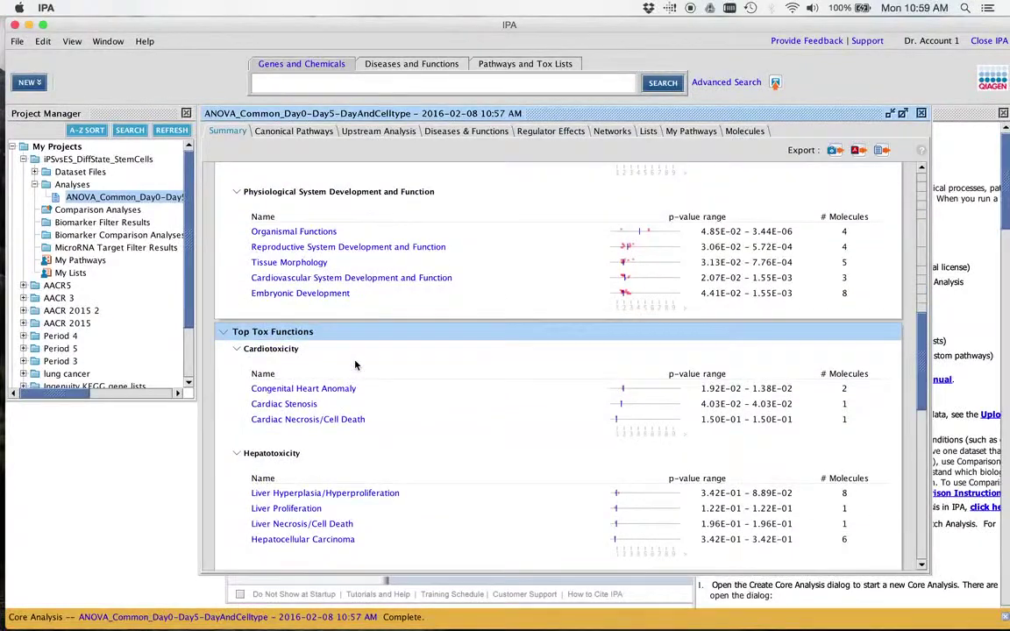
scroll(355, 365, "down", 6)
scroll(355, 366, "up", 7)
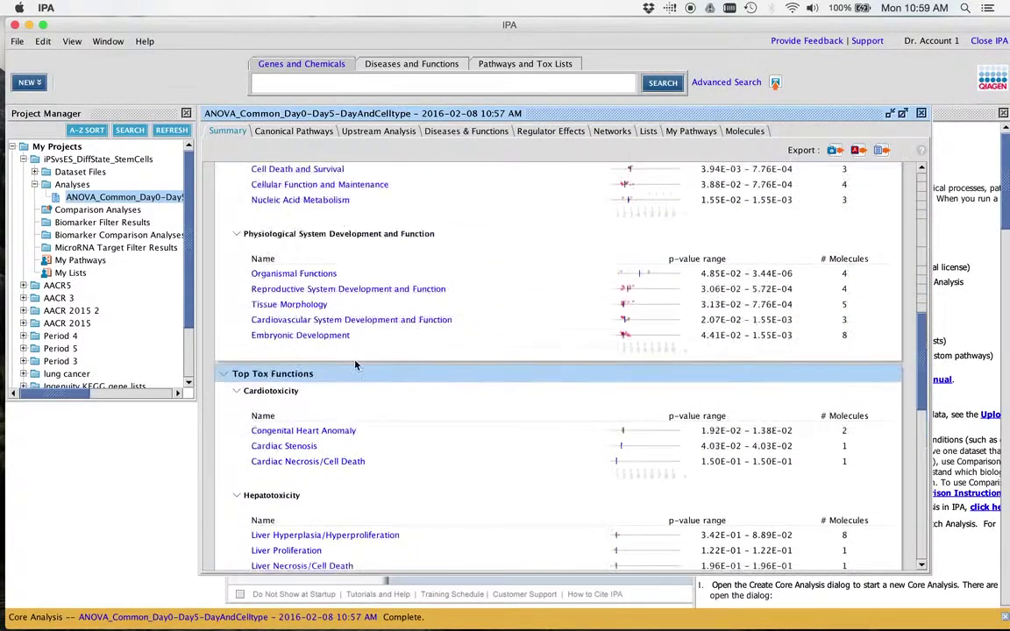
scroll(355, 365, "up", 10)
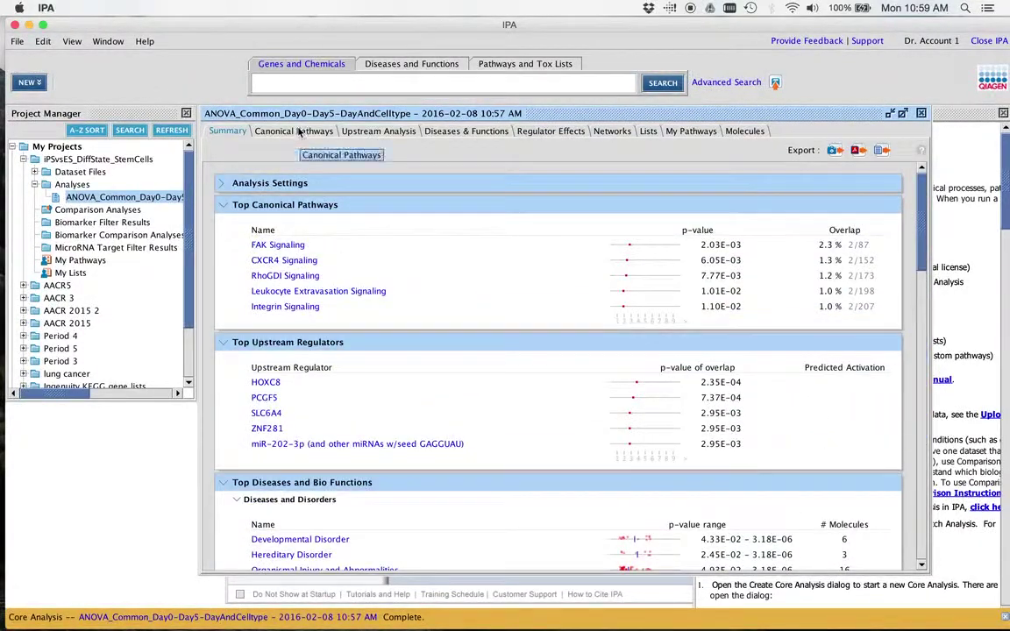
Browse the Canonical Pathways, Upstream Analysis, and Diseases & Functions results, and inspect the colored Cellular Movement square in the heat map
left_click(299, 131)
left_click(377, 131)
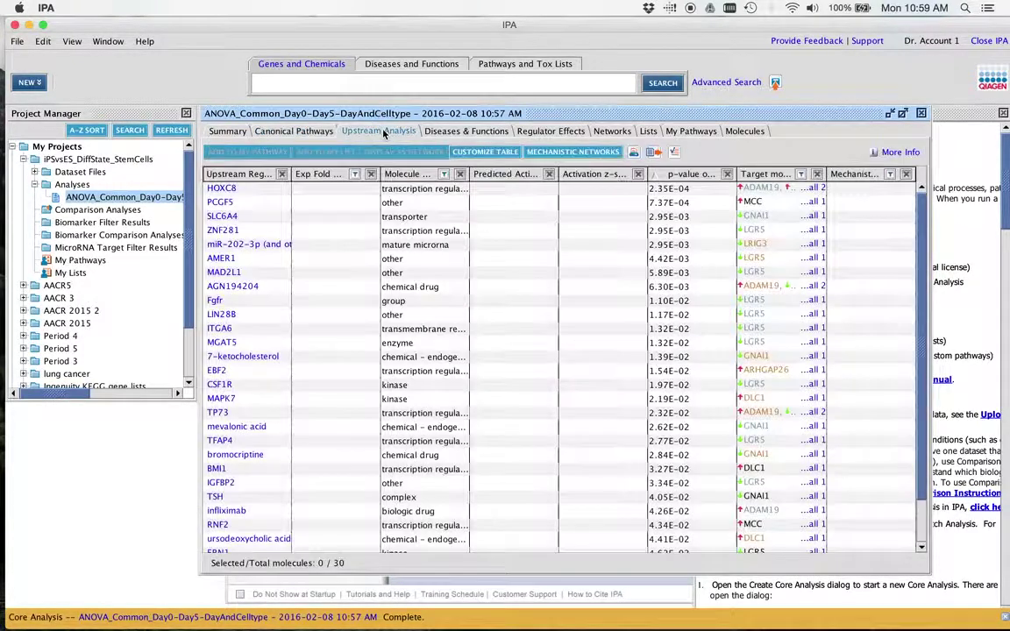
left_click(476, 131)
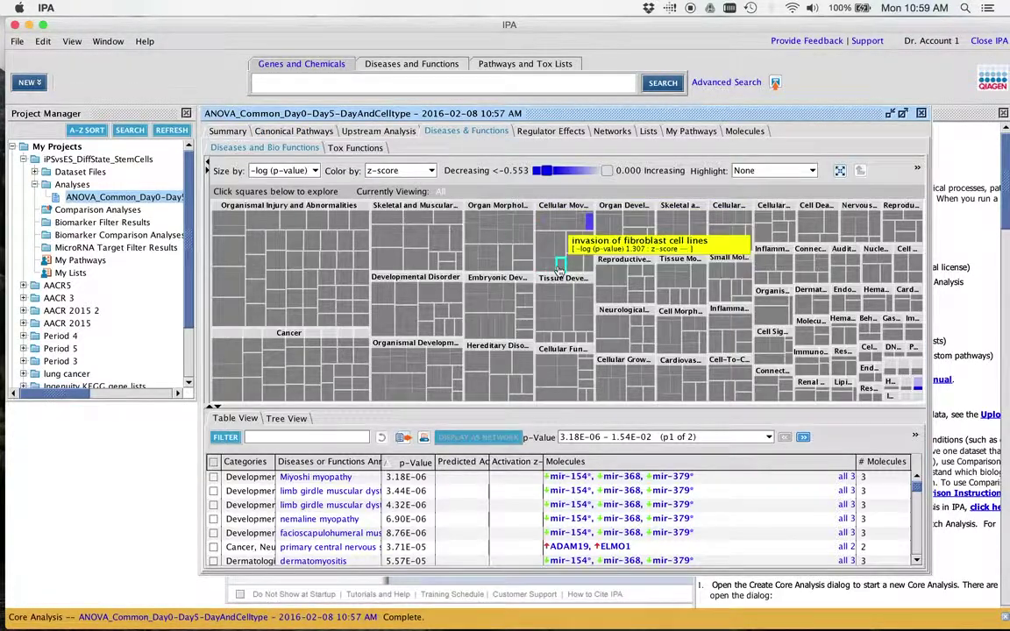
mouse_move(591, 228)
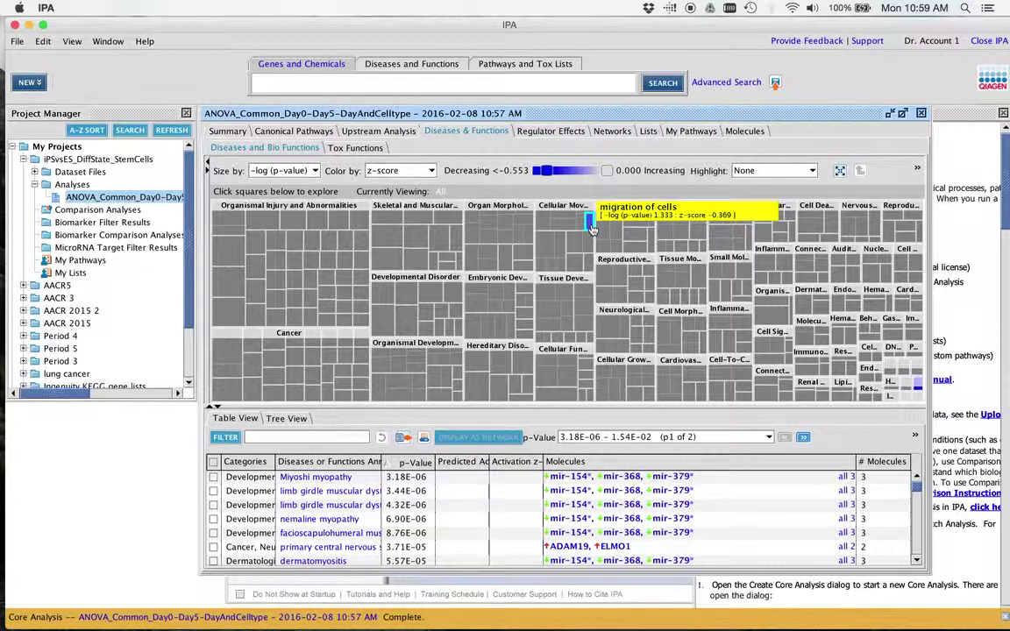